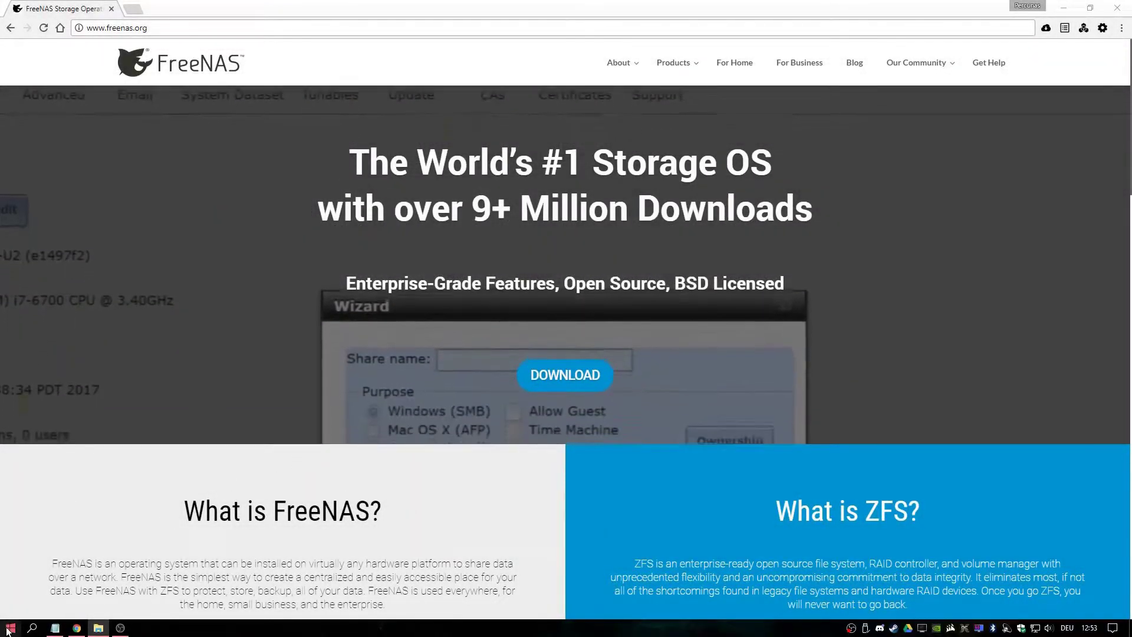
Quick-format VOLUME (F:) as FAT32 after restoring the device defaults
key("super")
left_click(60, 234)
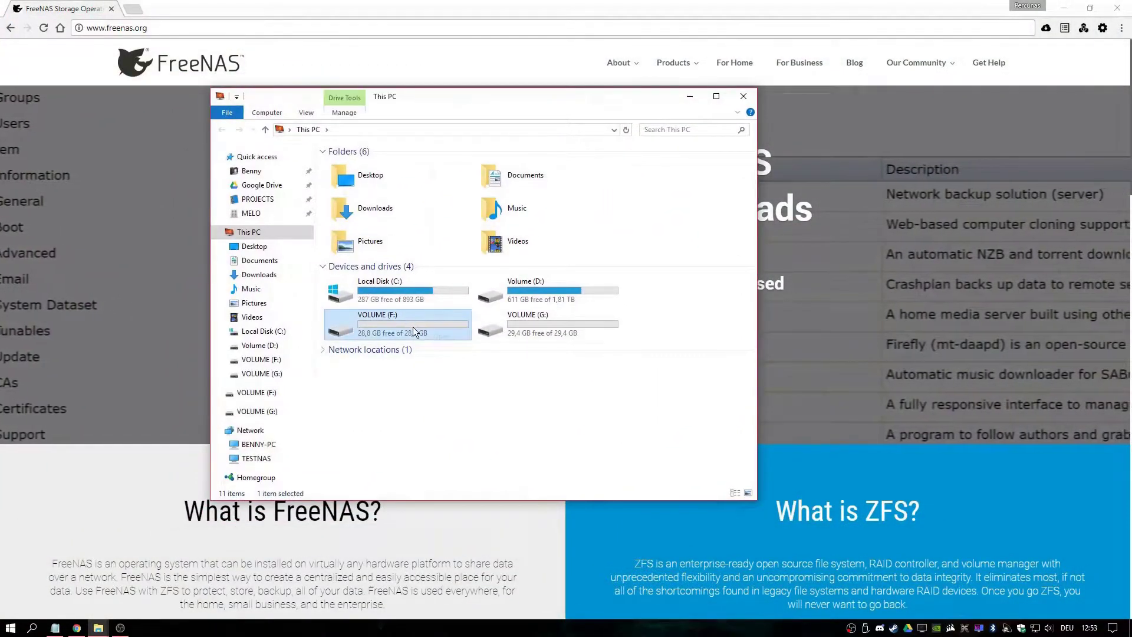
right_click(413, 327)
left_click(466, 487)
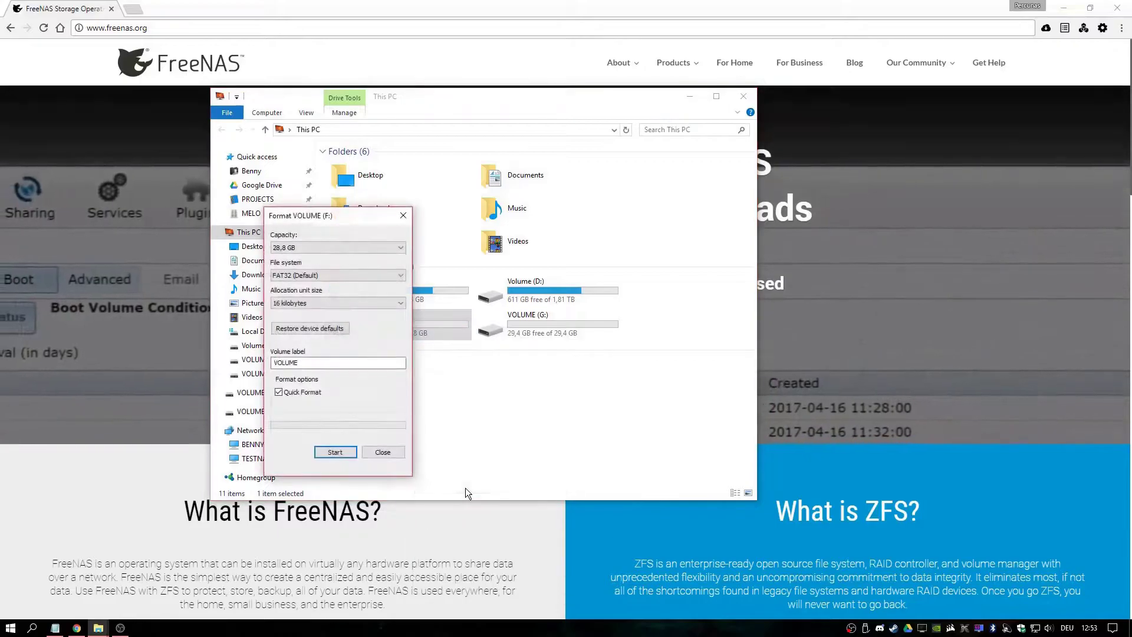
left_click(327, 327)
left_click(336, 453)
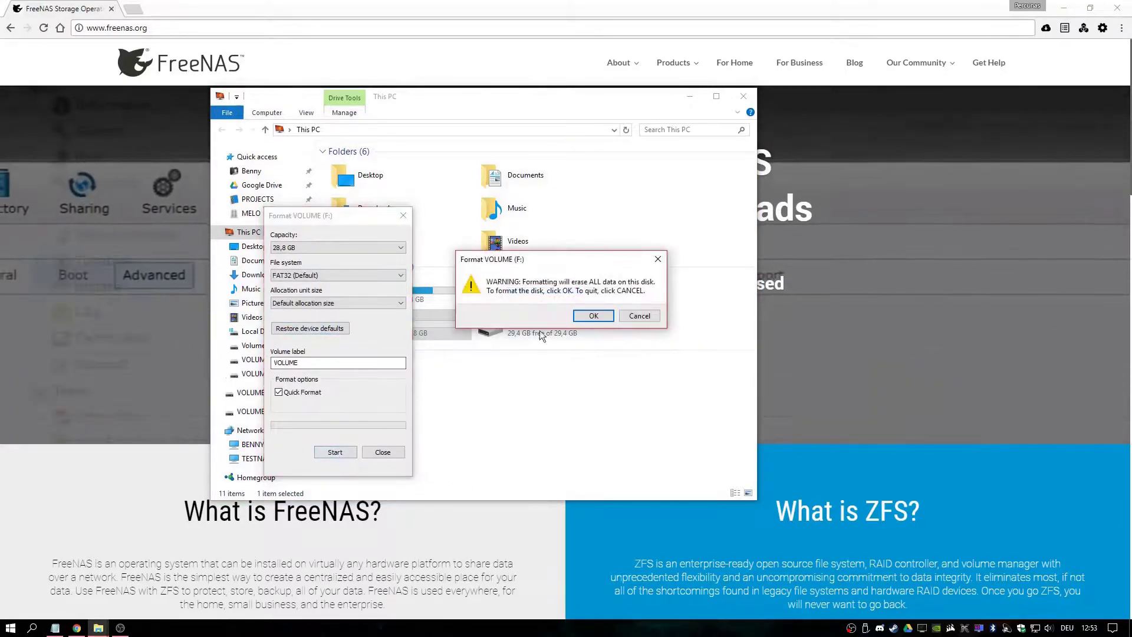
left_click(588, 313)
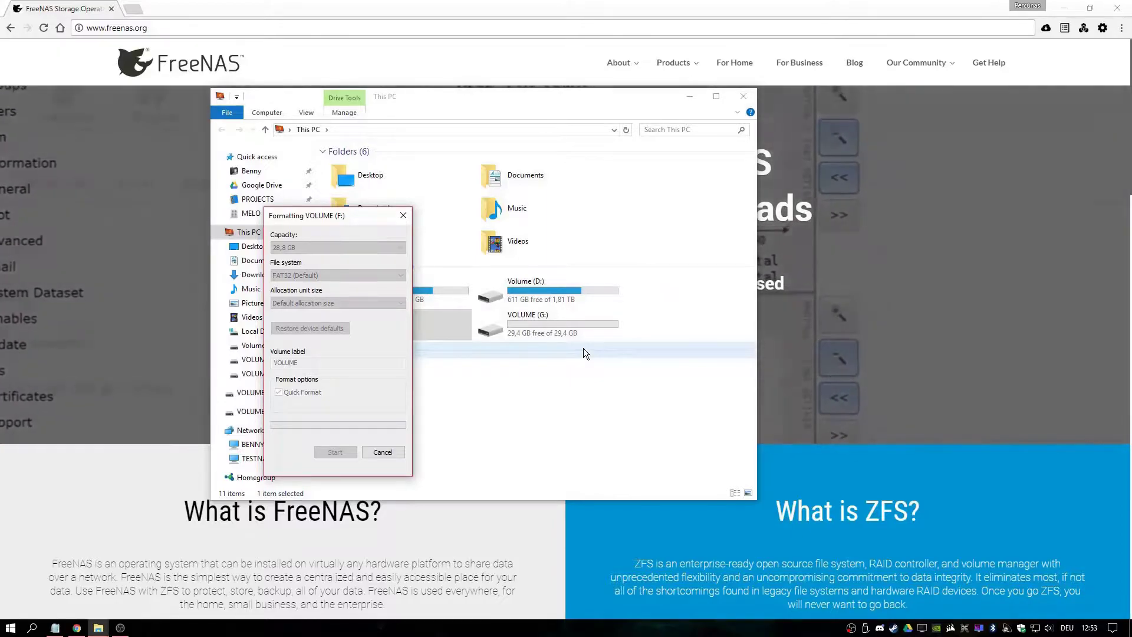
left_click(638, 313)
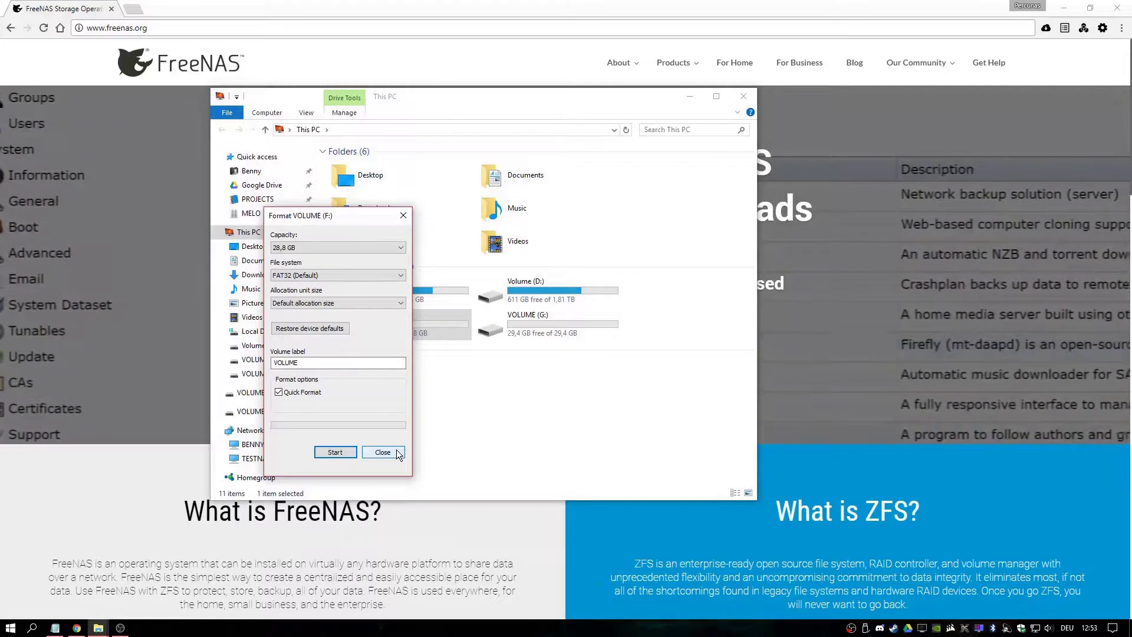
left_click(396, 452)
Quick-format VOLUME (G:) as FAT32 with the default allocation size
right_click(524, 313)
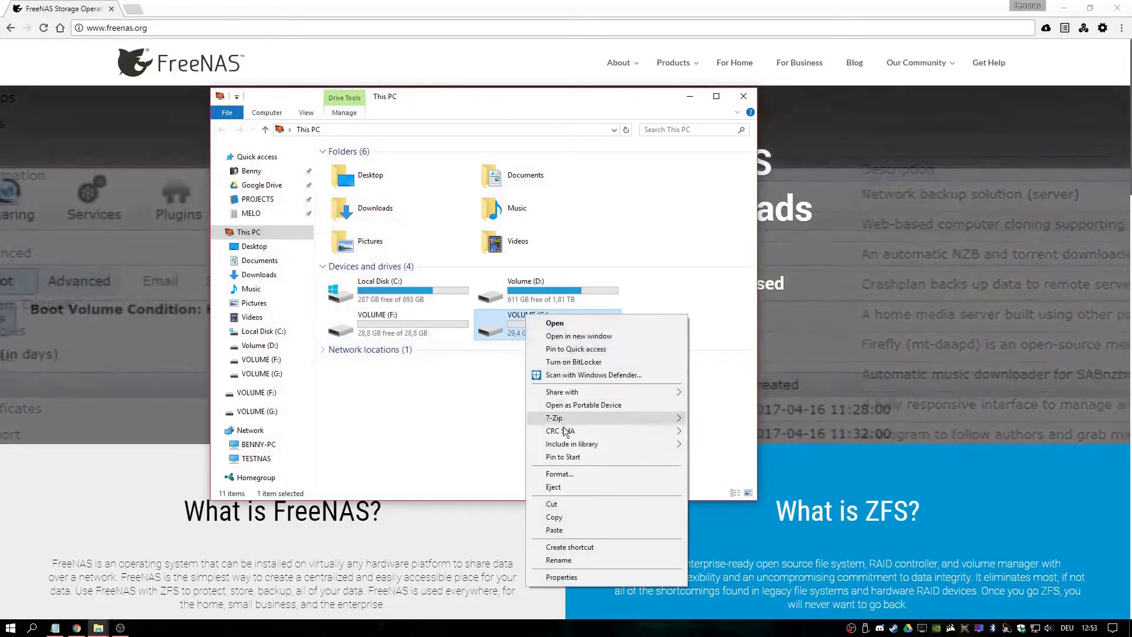
left_click(564, 473)
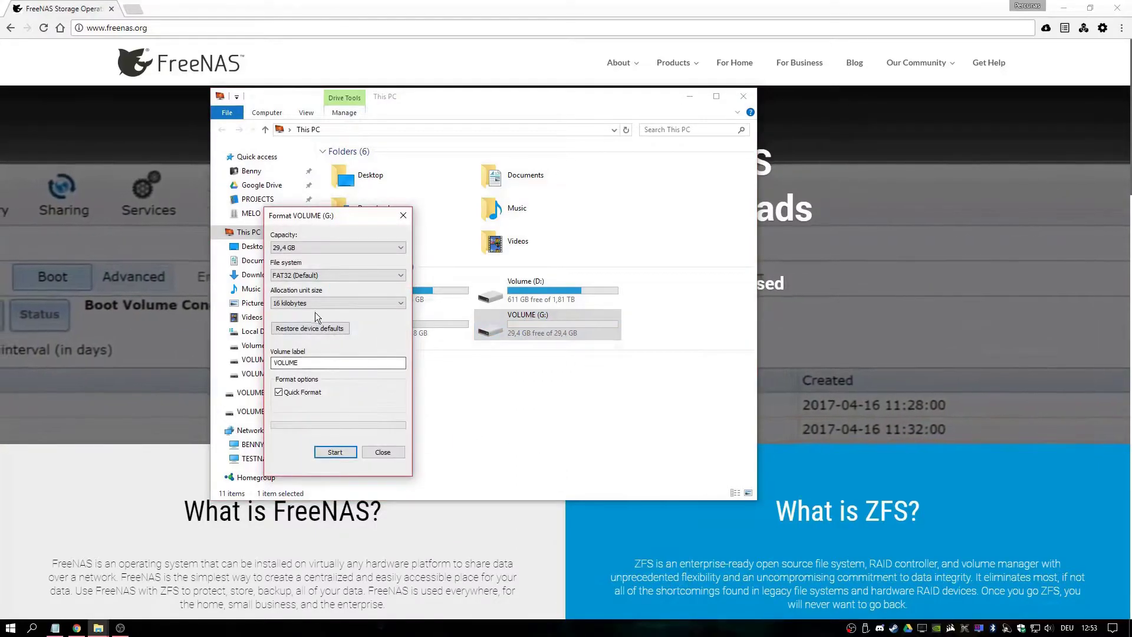
left_click(340, 451)
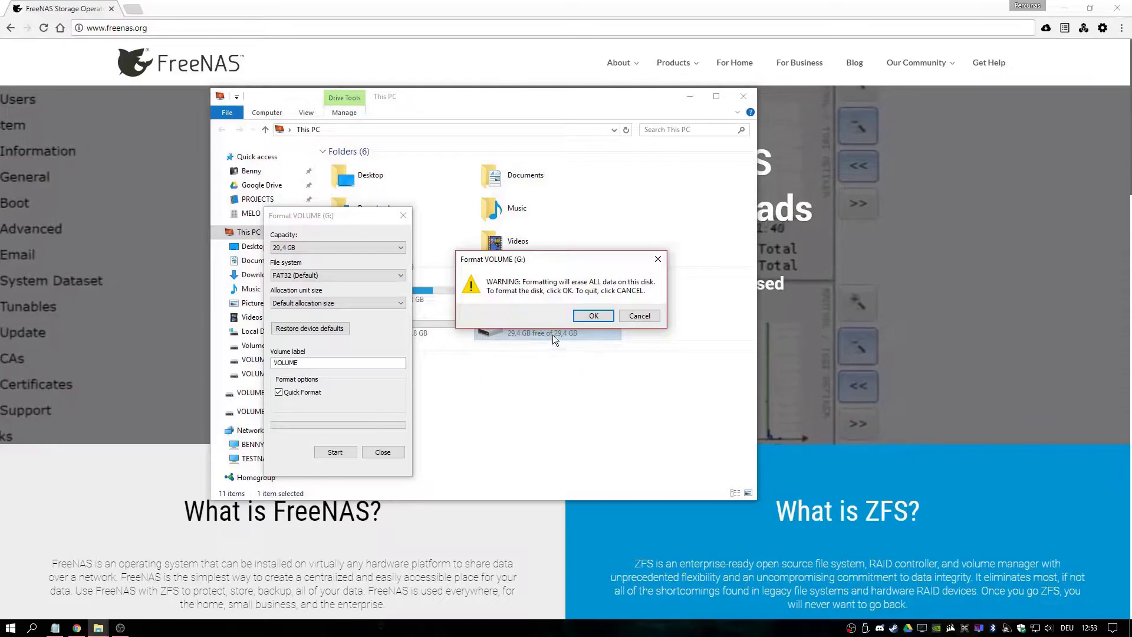
left_click(582, 313)
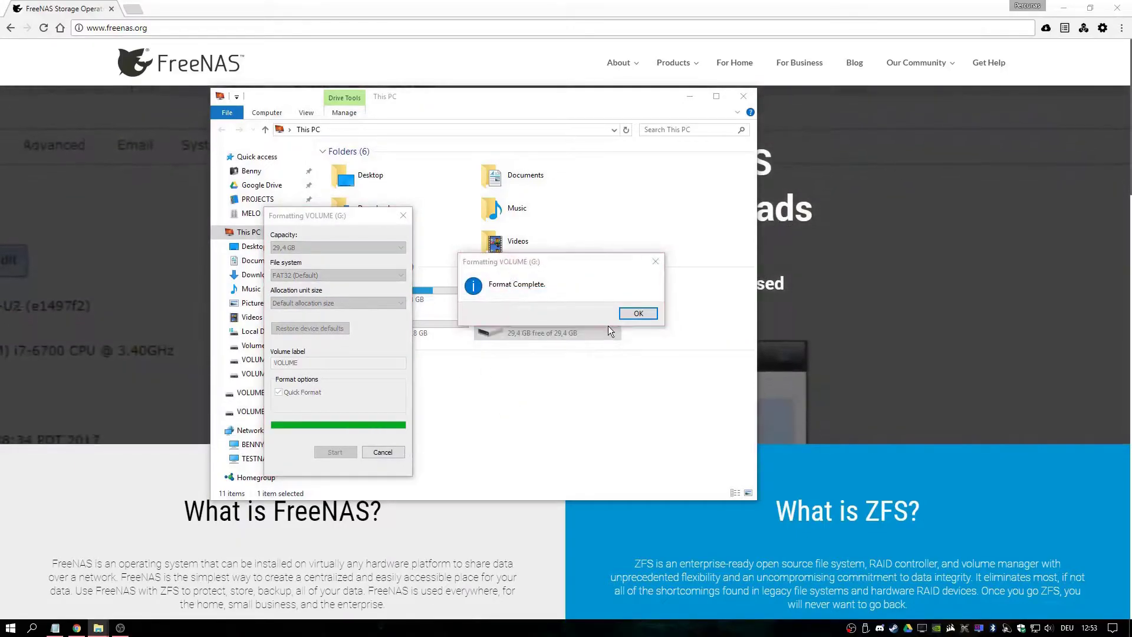
left_click(637, 311)
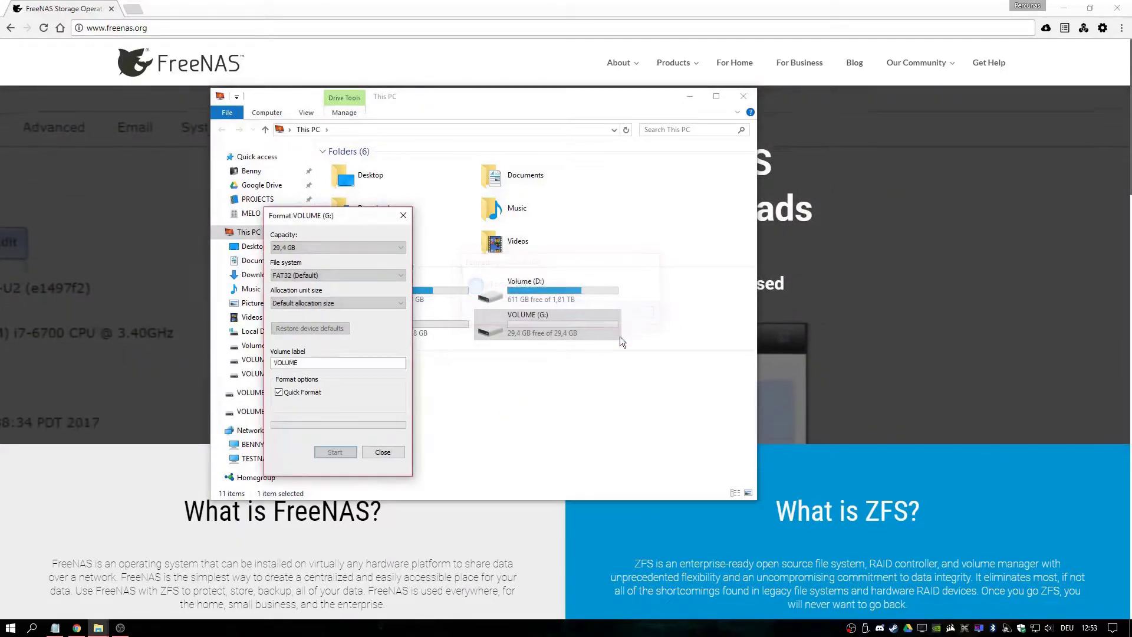
left_click(383, 452)
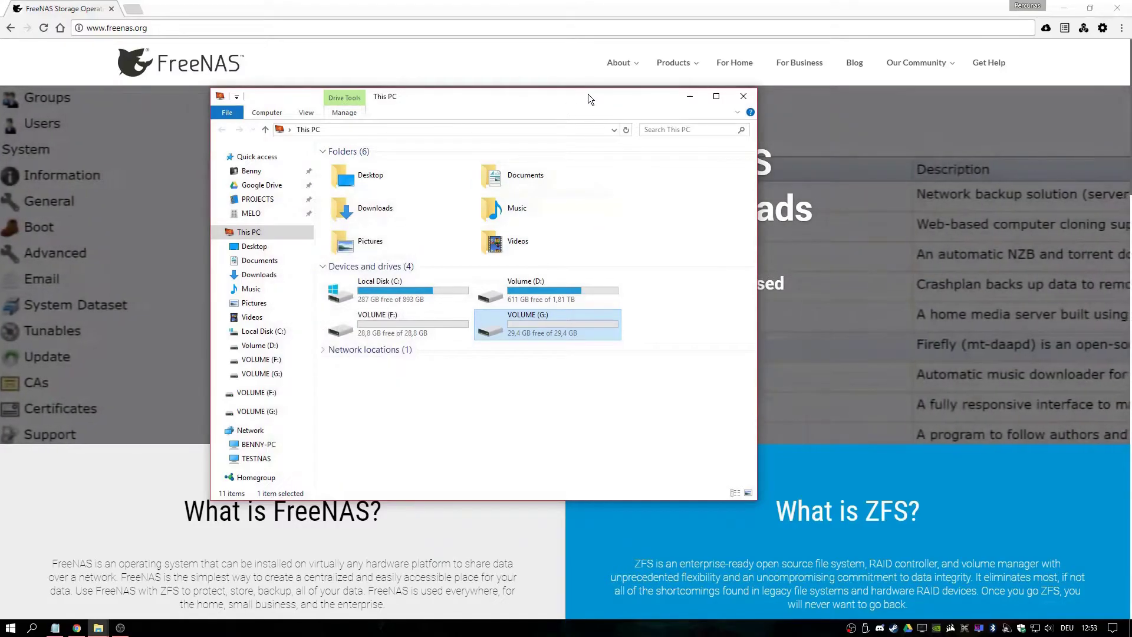
left_click_drag(588, 95, 49, 210)
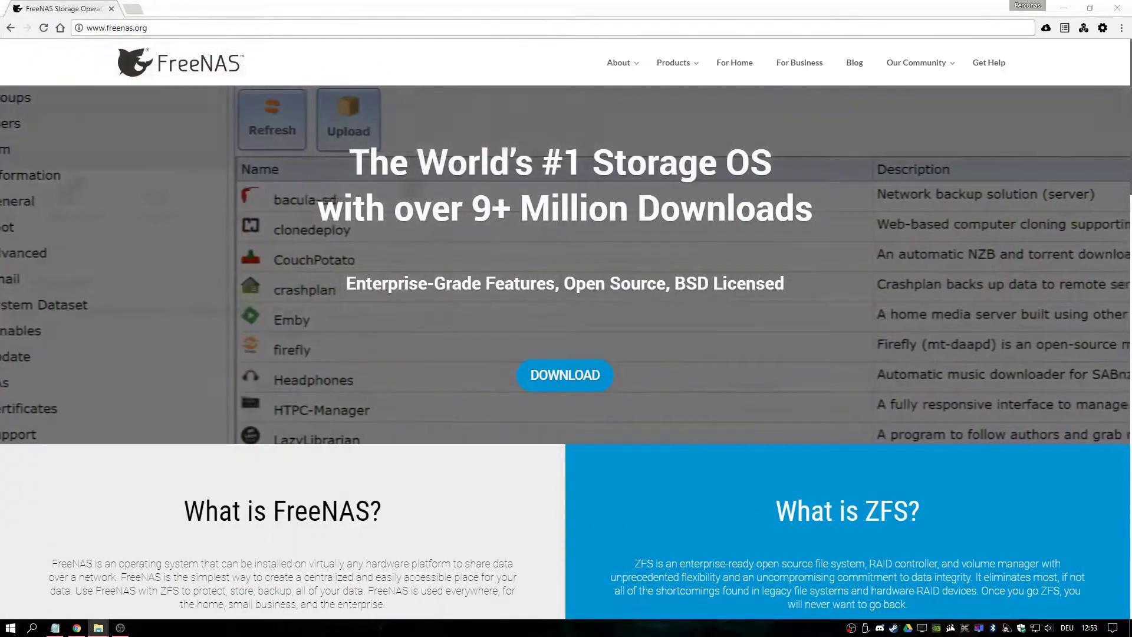
Download the FreeNAS 11 ISO from freenas.org, skipping the newsletter signup
left_click(572, 374)
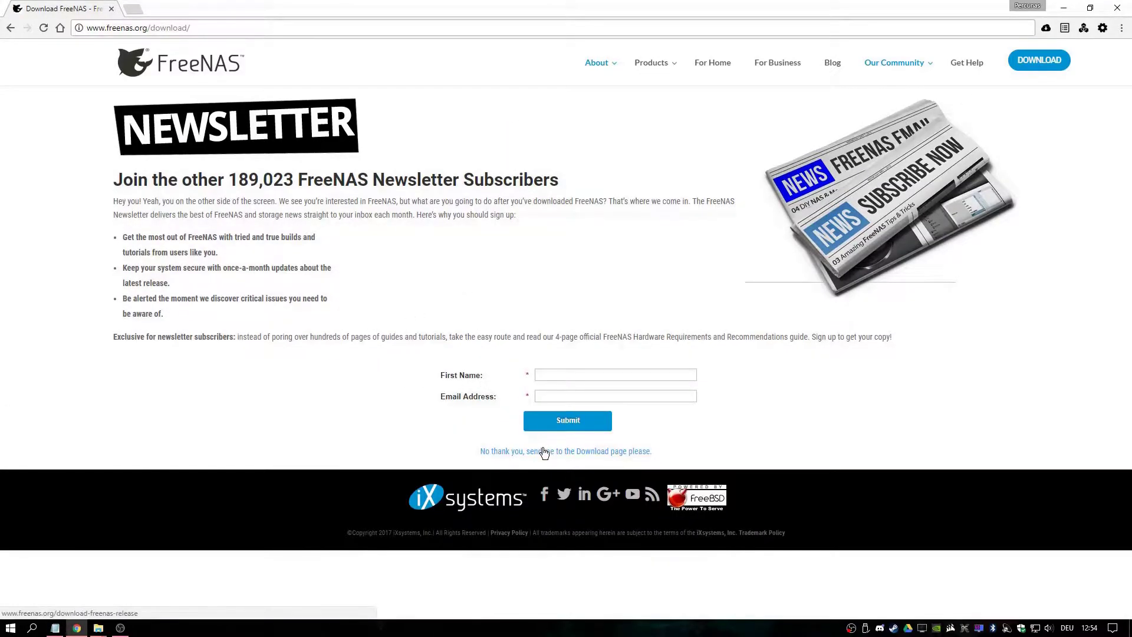
left_click(543, 450)
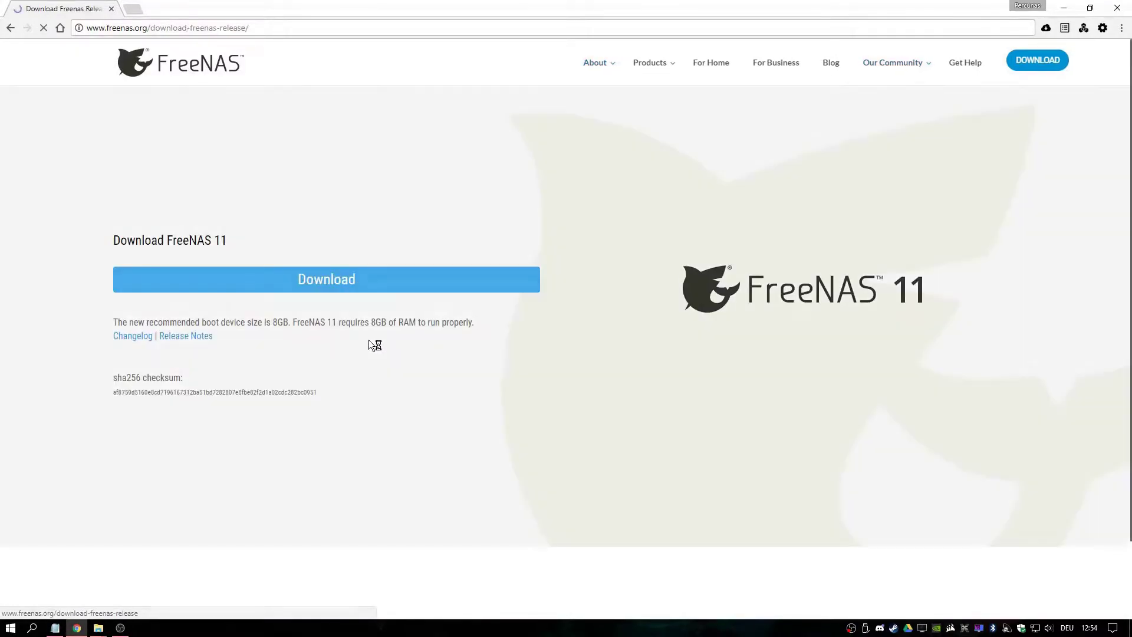
left_click(333, 284)
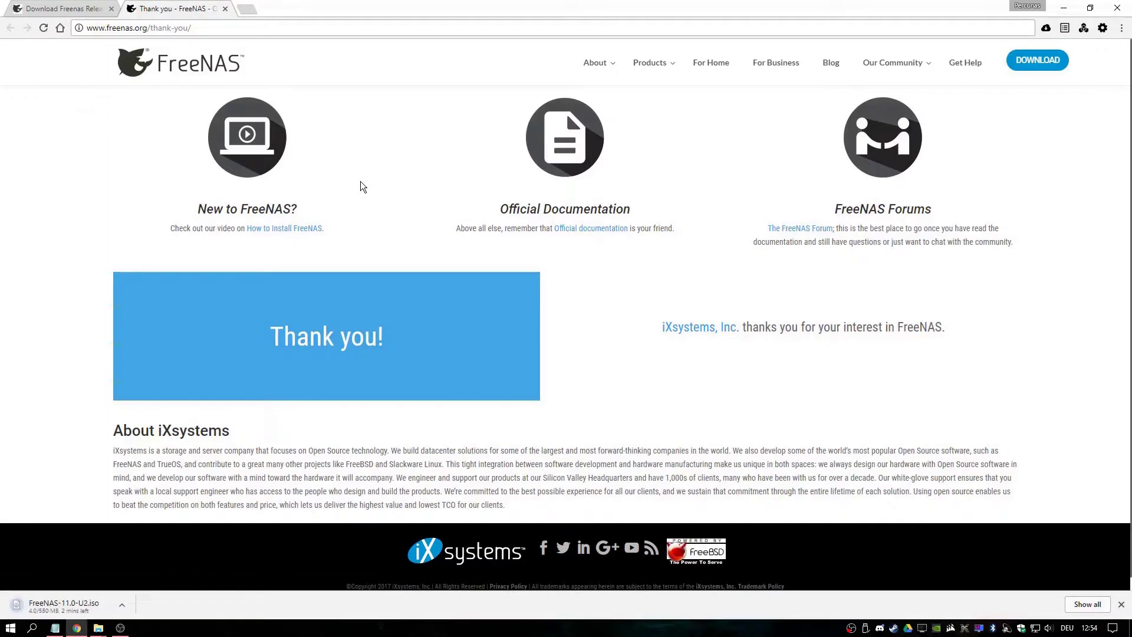
Search for win32diskimager and download its installer from SourceForge
left_click(255, 7)
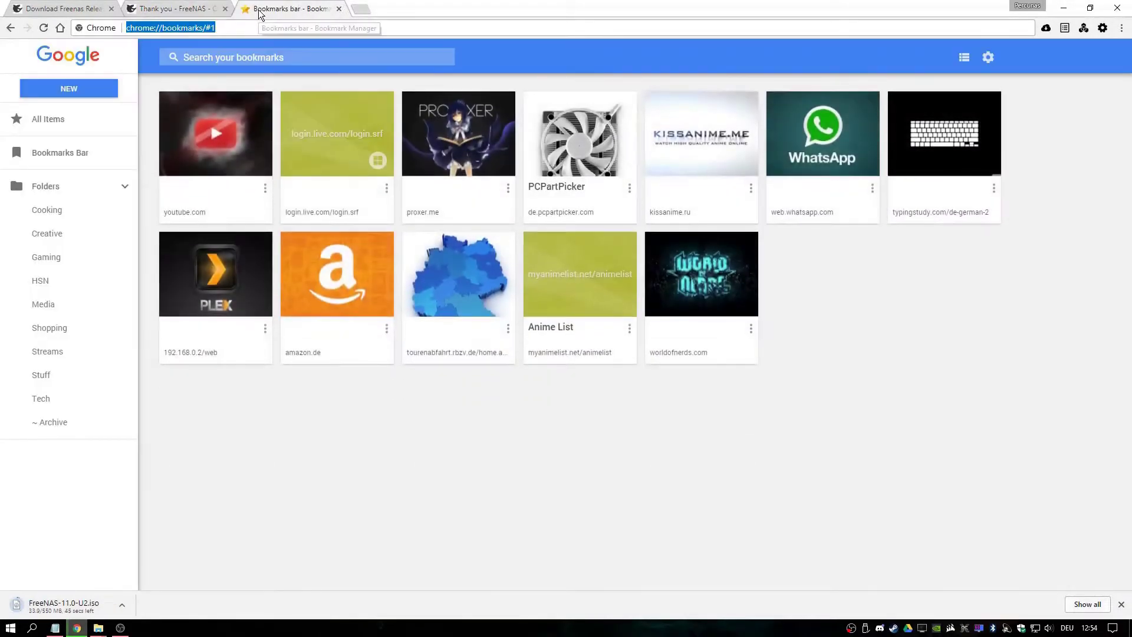
type("win32diskimager")
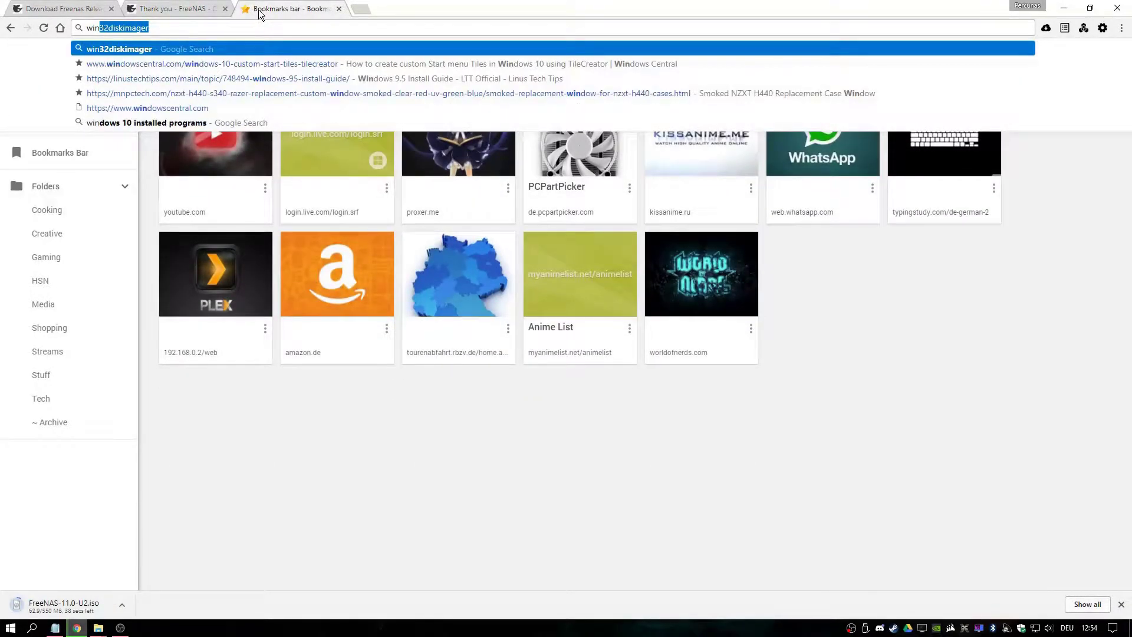
key("Return")
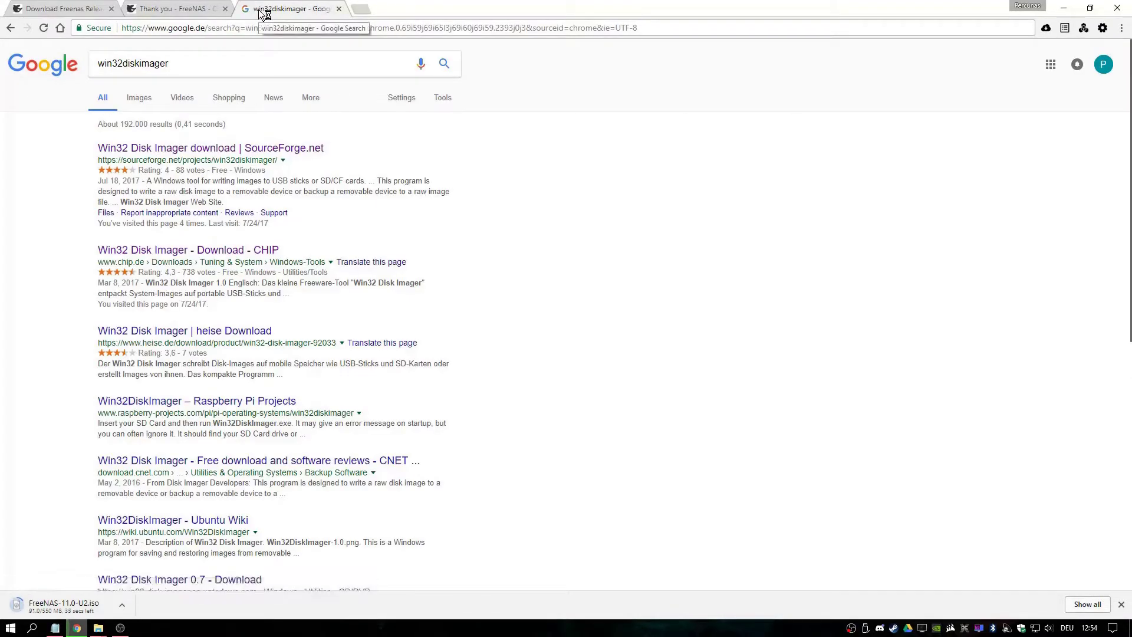
left_click(304, 149)
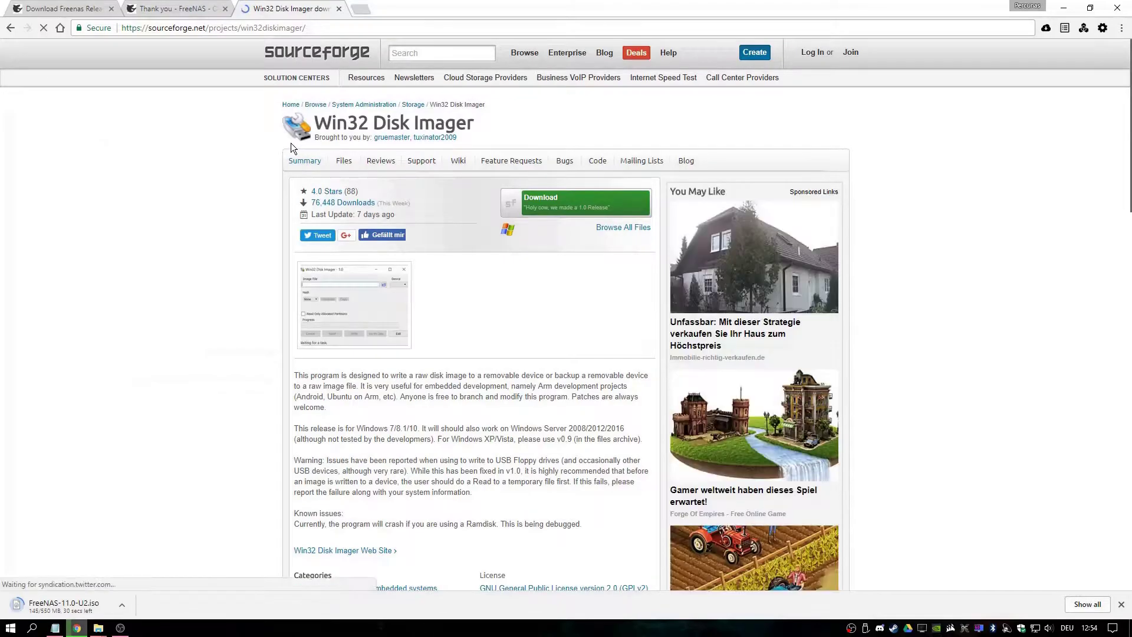
left_click(570, 212)
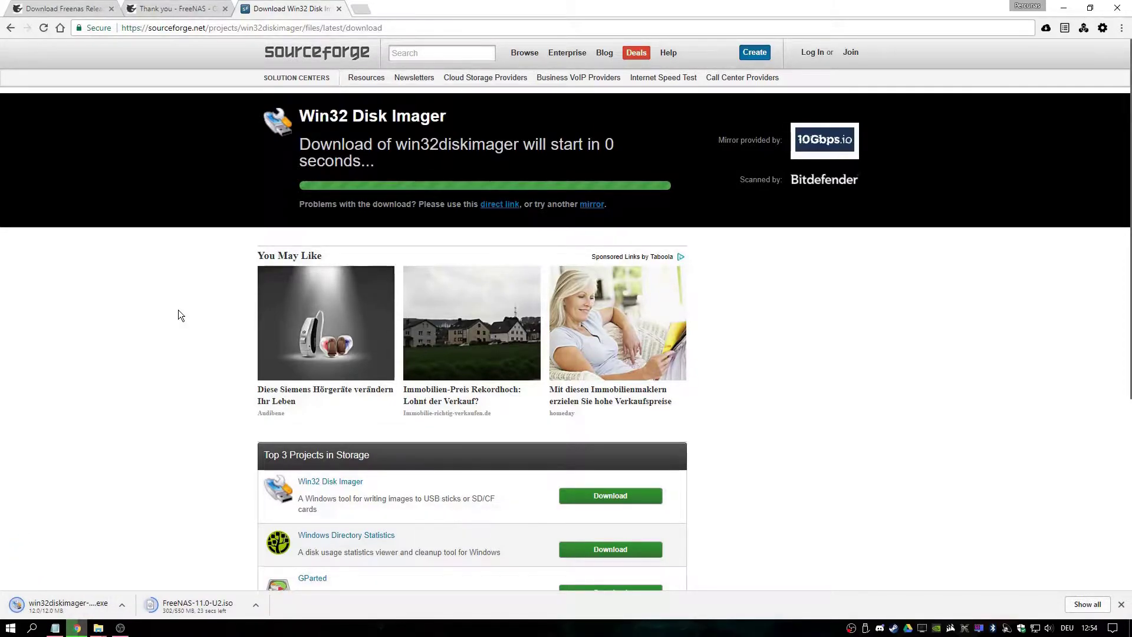
Install Win32 Disk Imager with default location and folder, skipping the README, and launch it
left_click(62, 600)
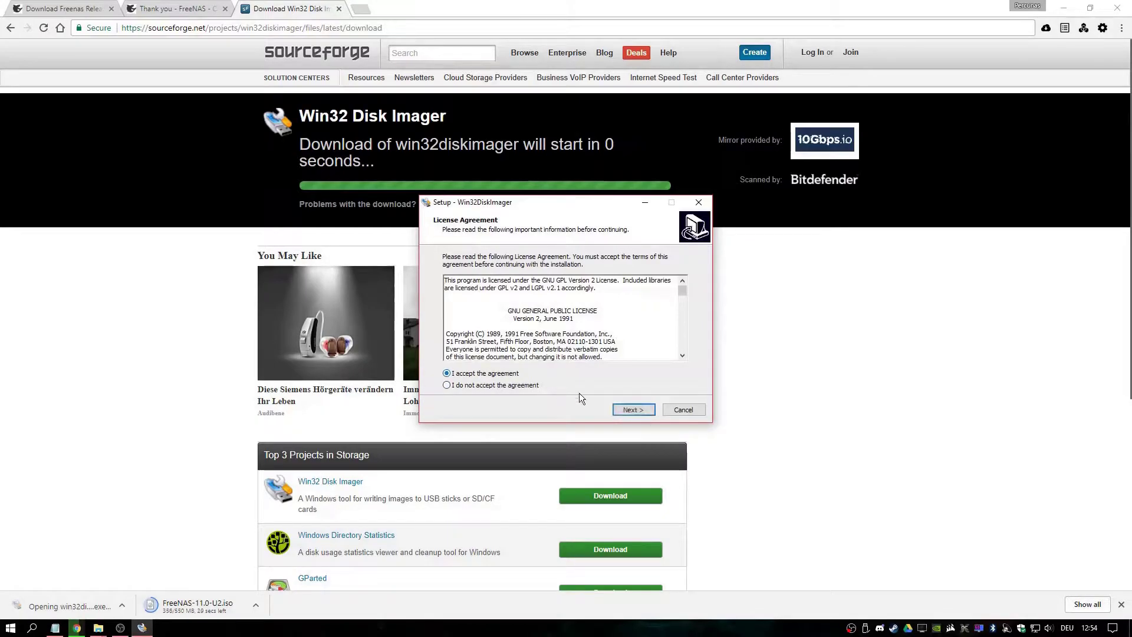
left_click(633, 409)
left_click(635, 409)
left_click(629, 410)
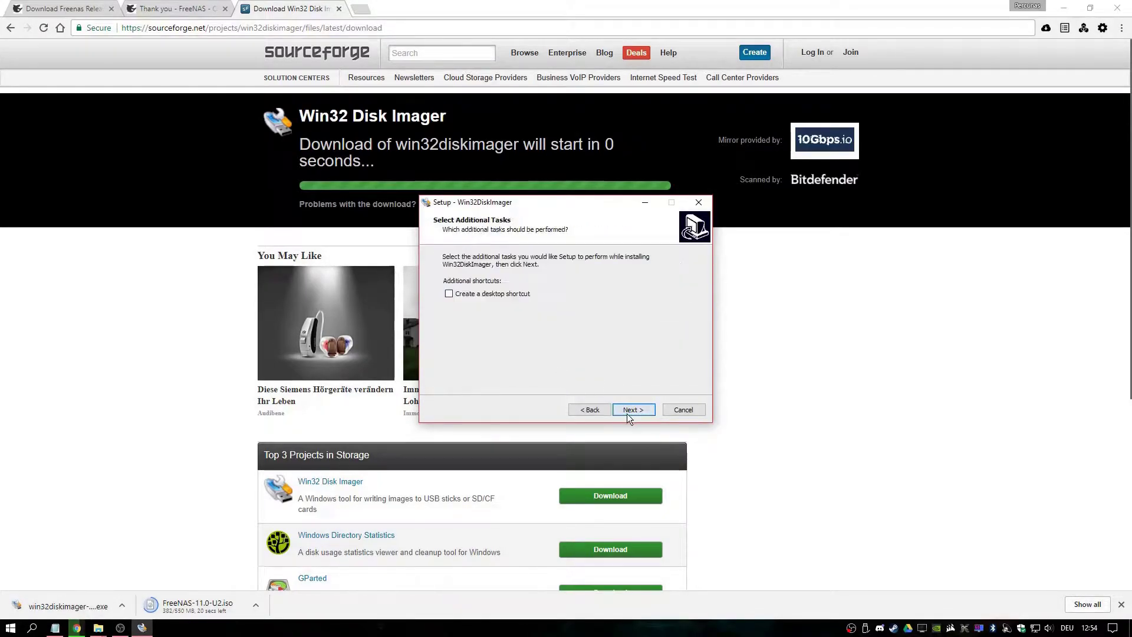
key("Return")
left_click(641, 409)
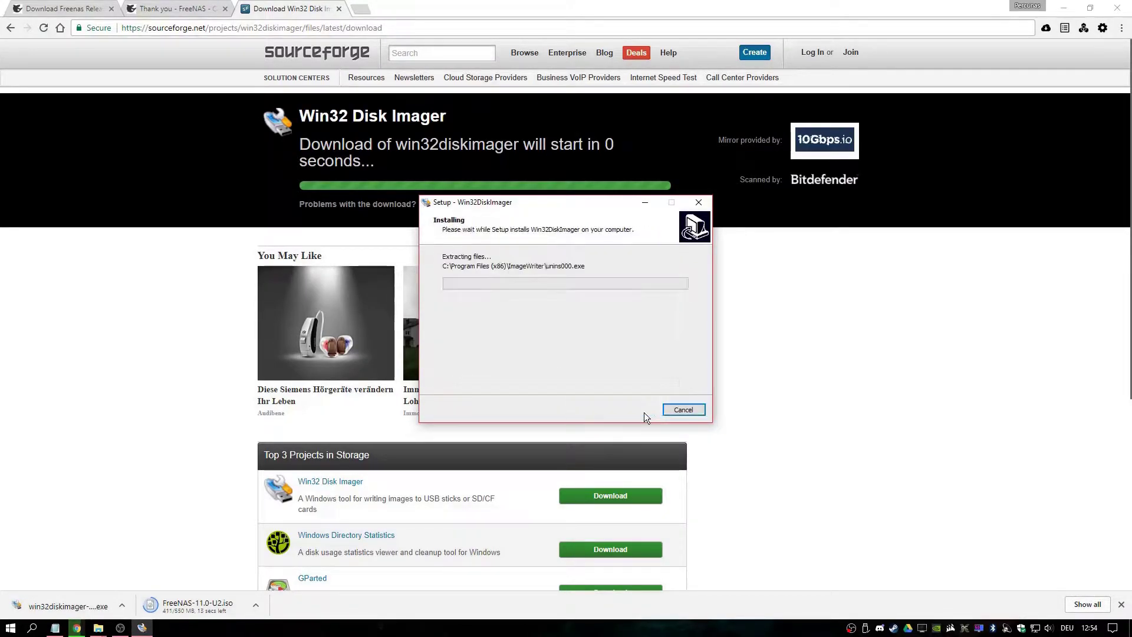
left_click_drag(571, 205, 459, 205)
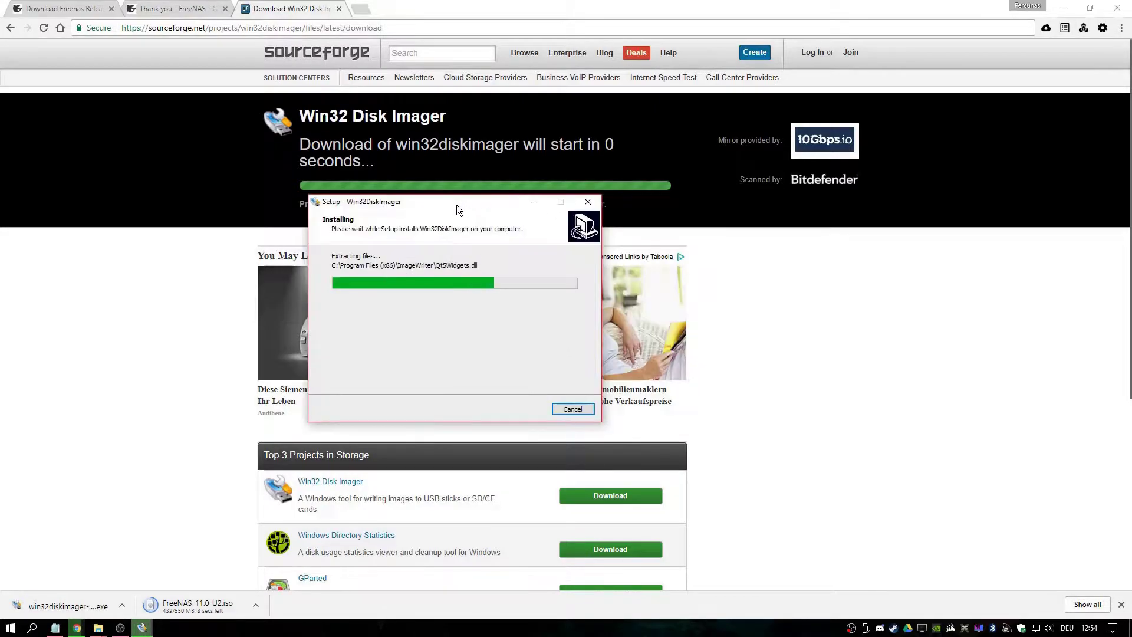
left_click(469, 304)
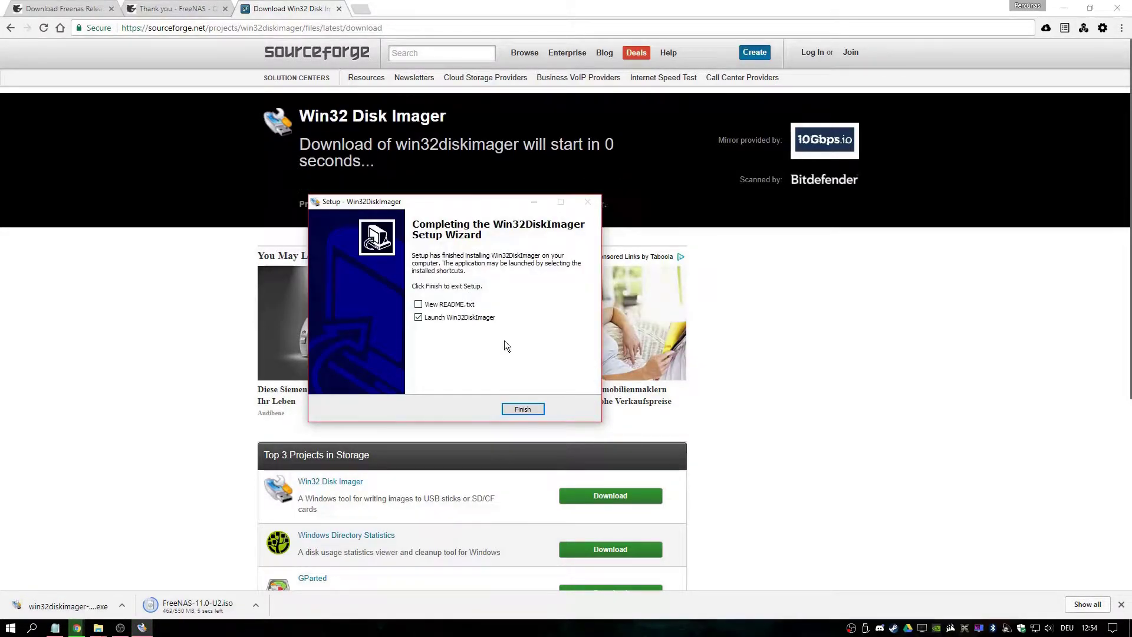
left_click(521, 410)
Load FreeNAS-11.0-U2.iso as the image file in Win32 Disk Imager
left_click_drag(578, 210, 310, 201)
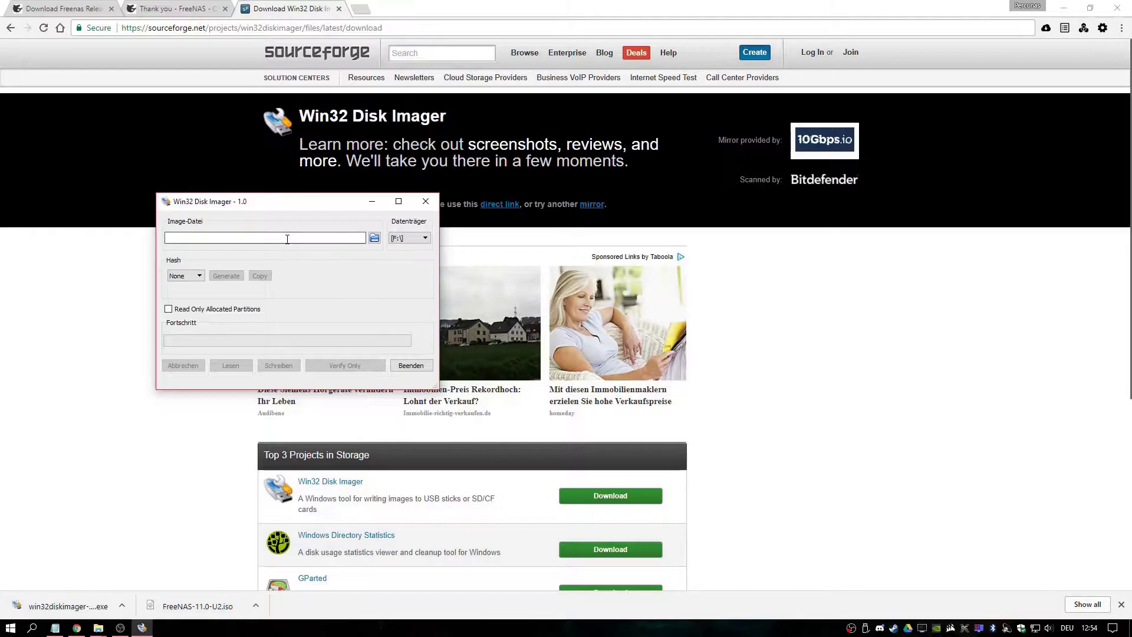
left_click(374, 239)
left_click_drag(385, 223, 469, 137)
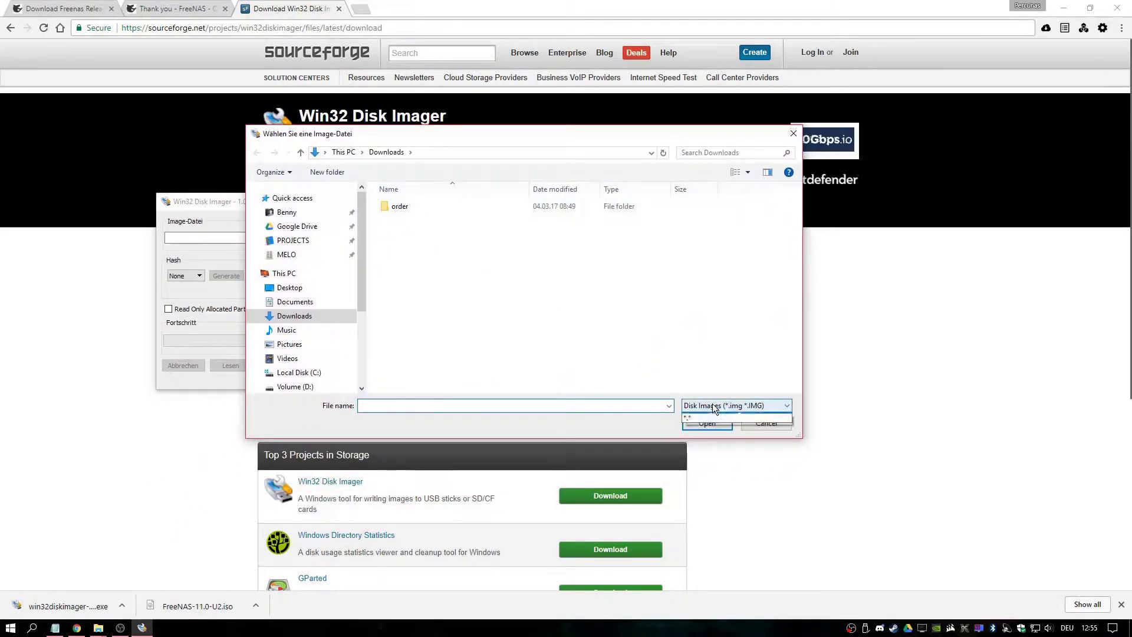
left_click(705, 422)
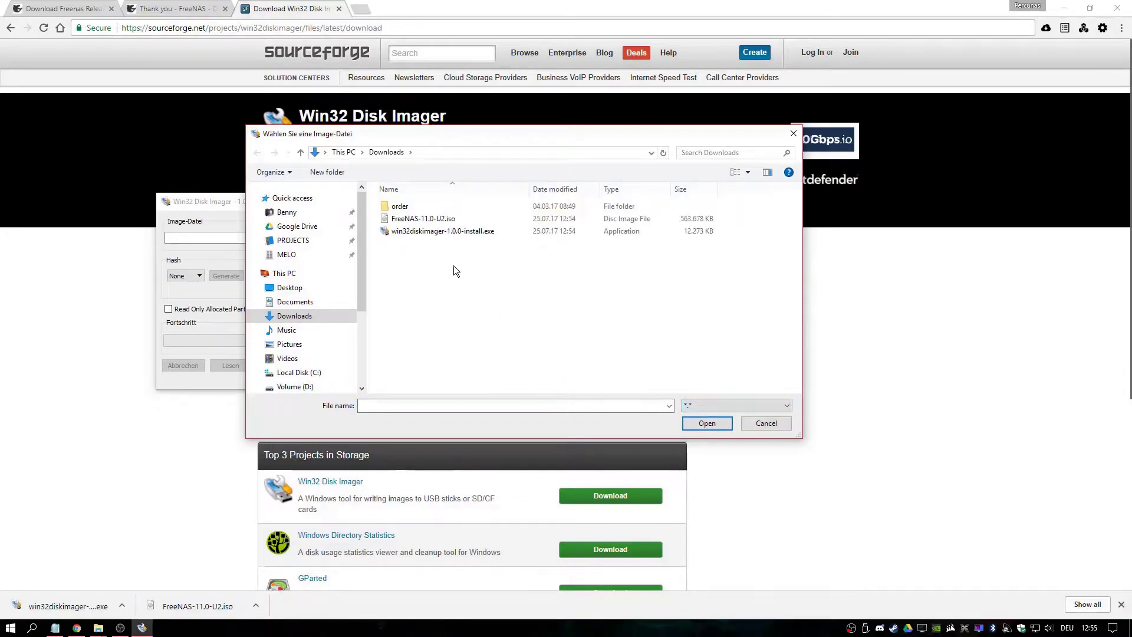
left_click(427, 221)
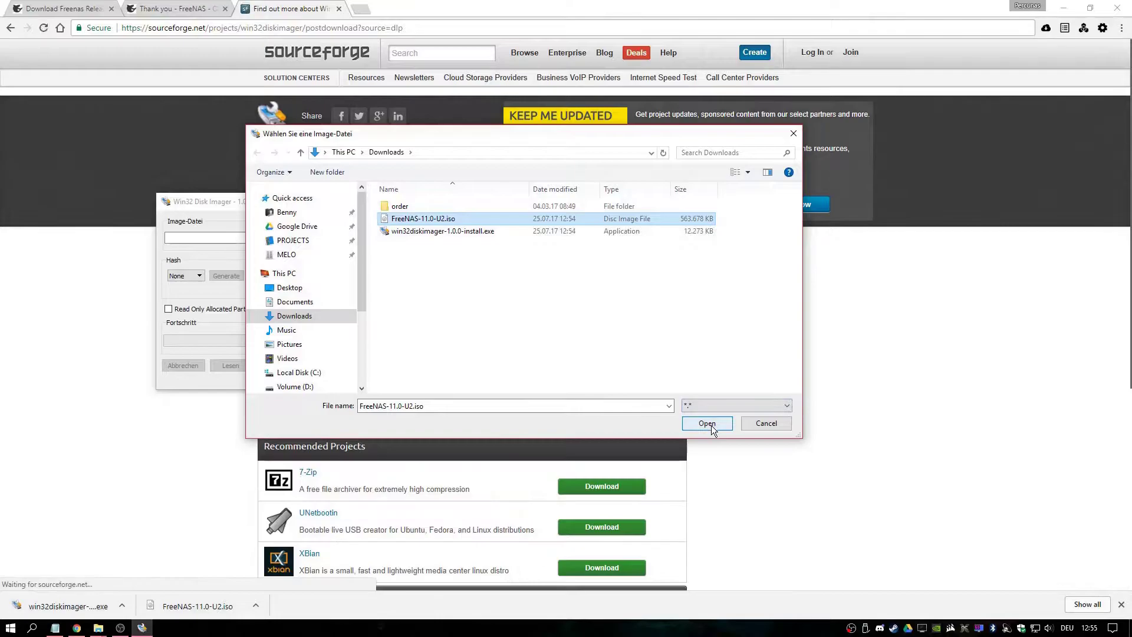
left_click(707, 423)
left_click_drag(326, 206, 405, 192)
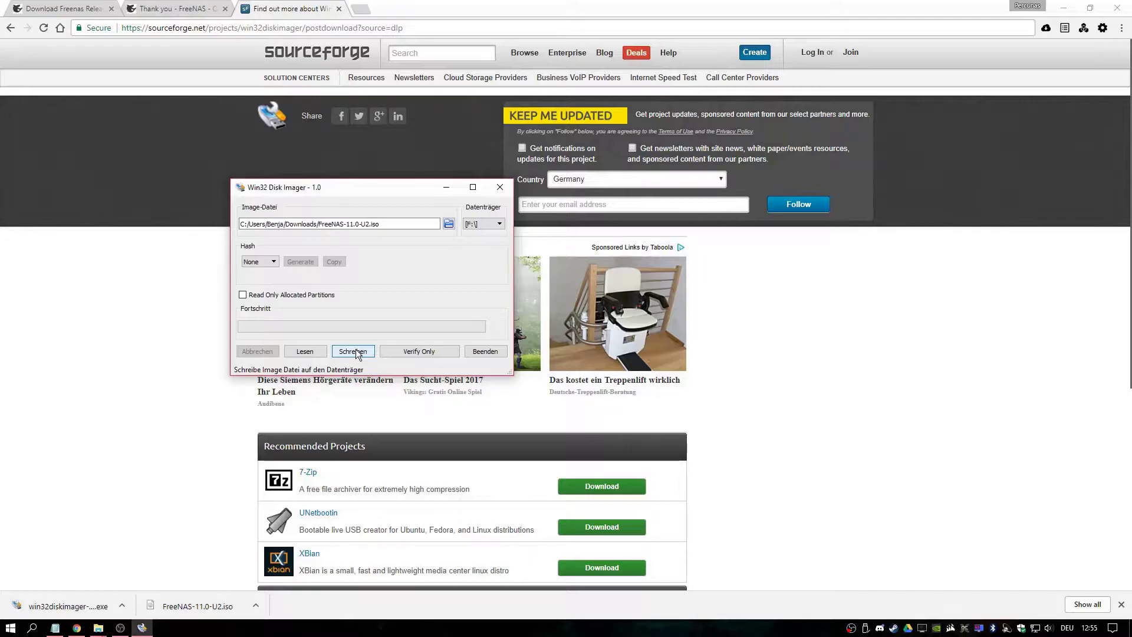
Write the ISO to the USB drive and acknowledge the successful write notice
left_click(353, 351)
left_click(442, 300)
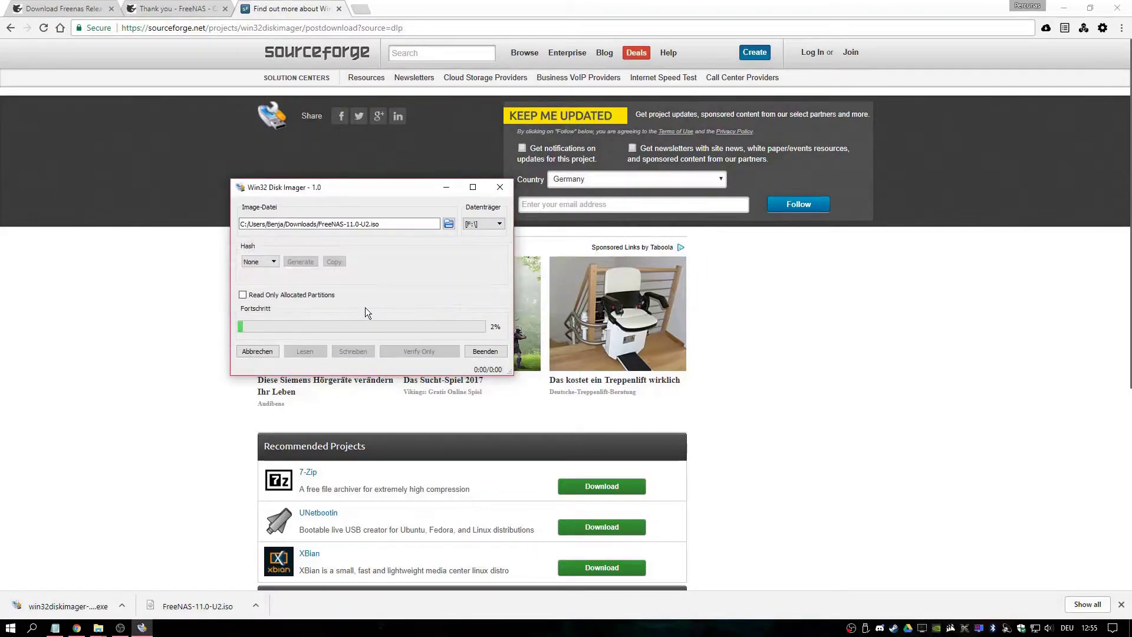
left_click_drag(376, 188, 278, 213)
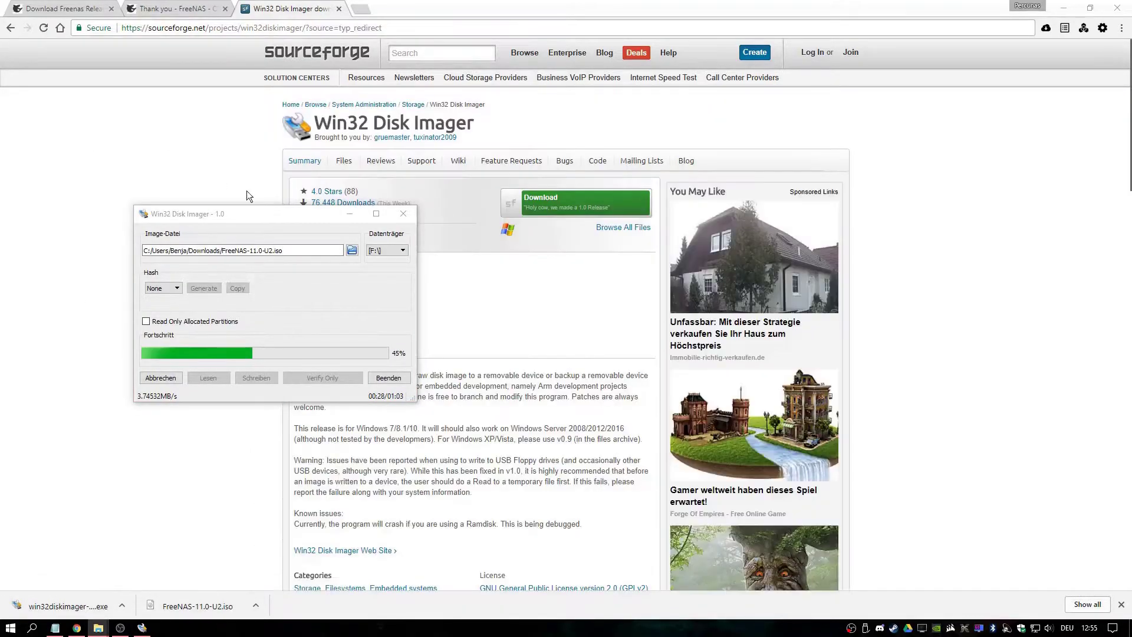
left_click_drag(257, 211, 345, 201)
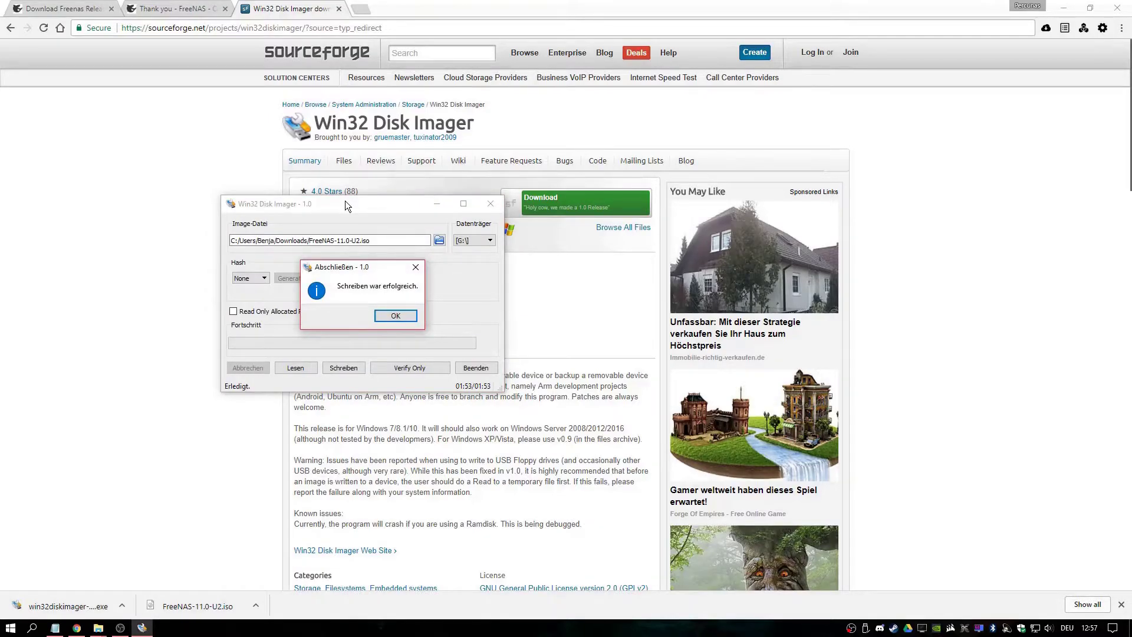
left_click(380, 316)
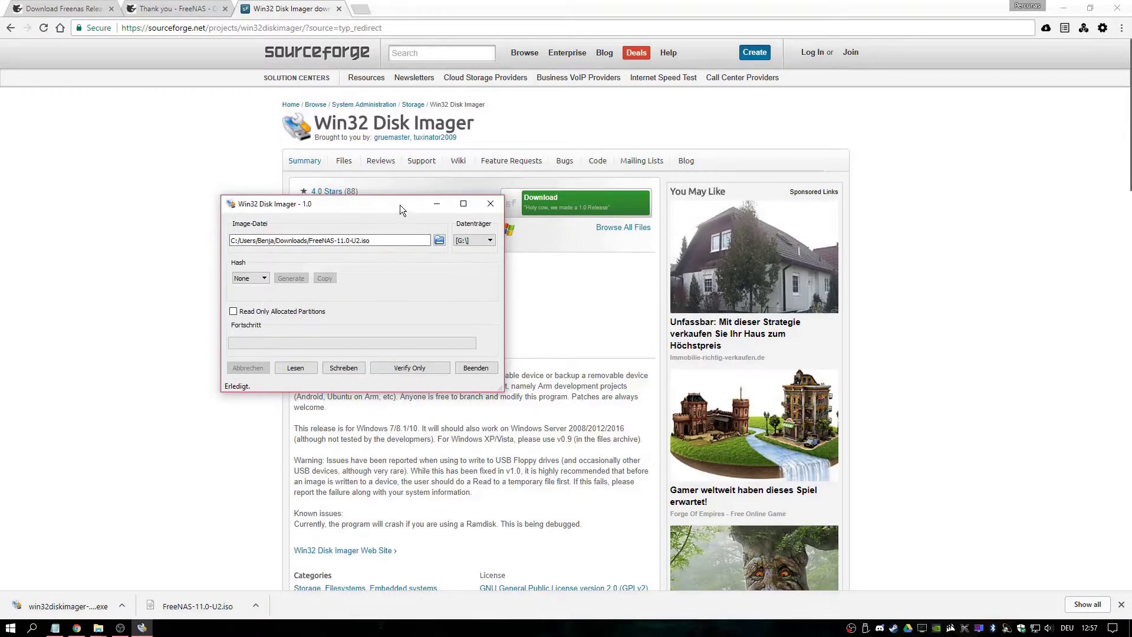
Boot from the JetFlash Transcend stick and install FreeNAS on the chosen drive, accepting the erase warning
left_click_drag(400, 204, 211, 233)
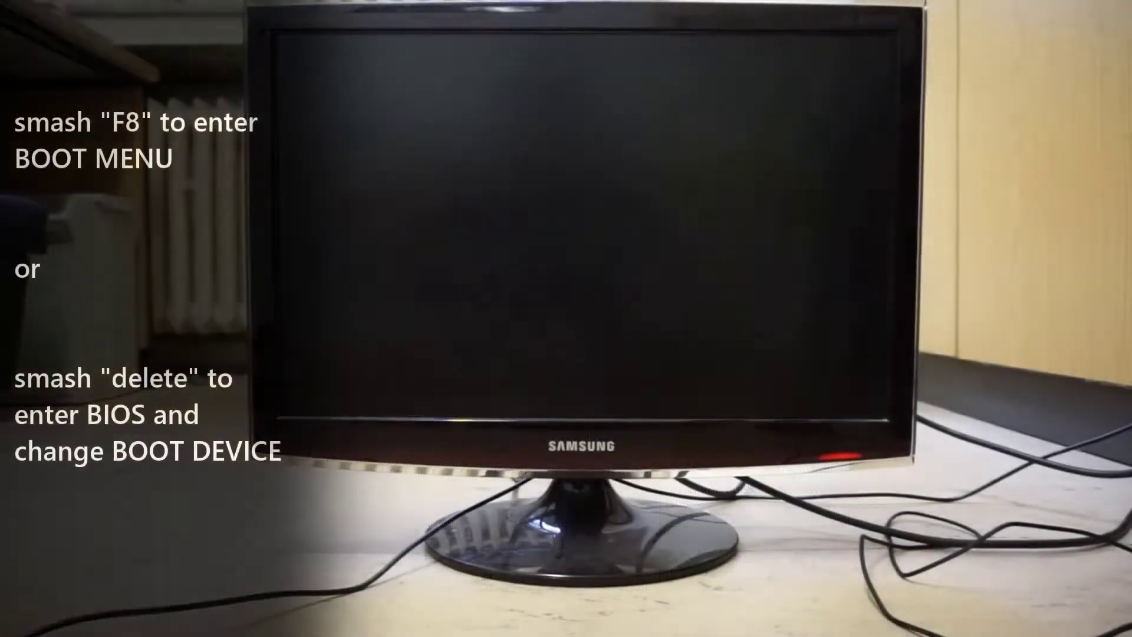
key("F8")
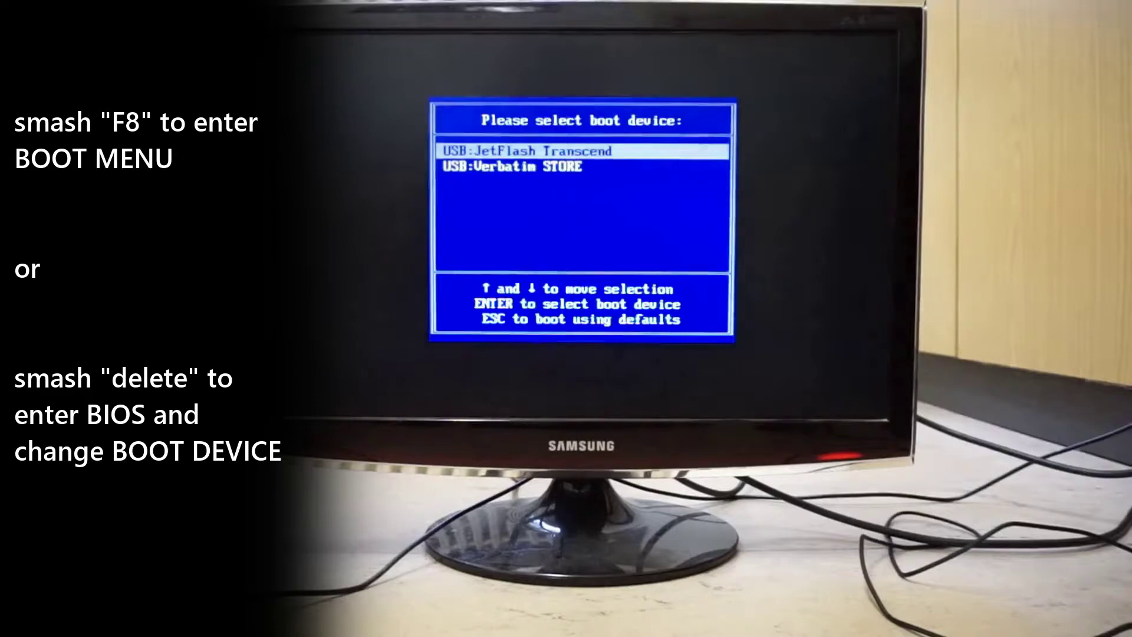
key("Return")
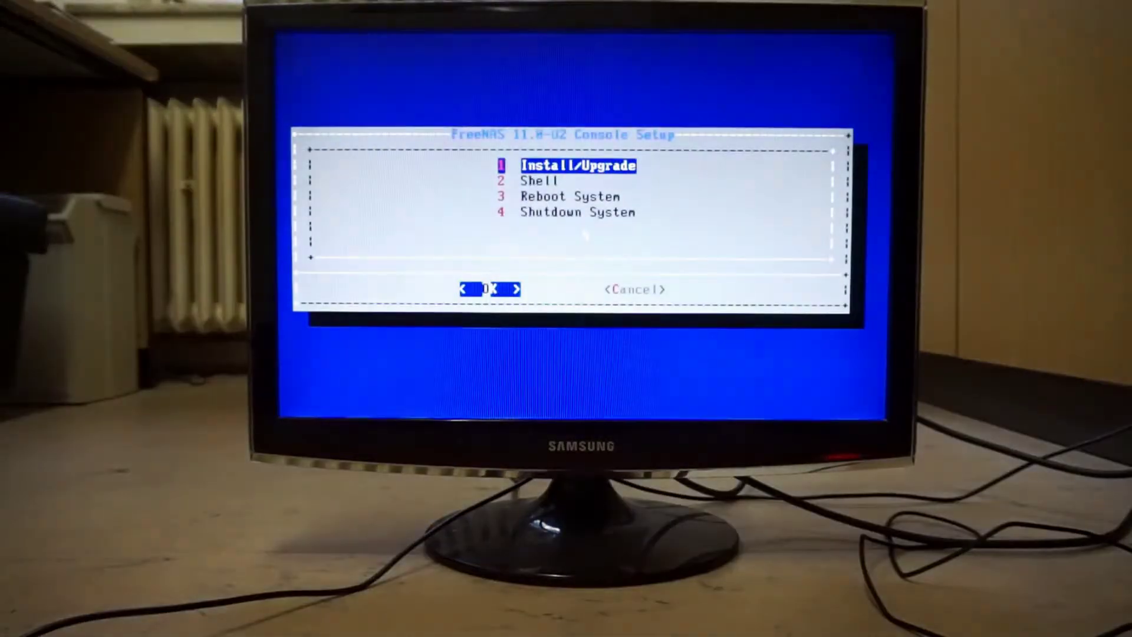
key("Return")
key("space")
key("Return")
key("Return")
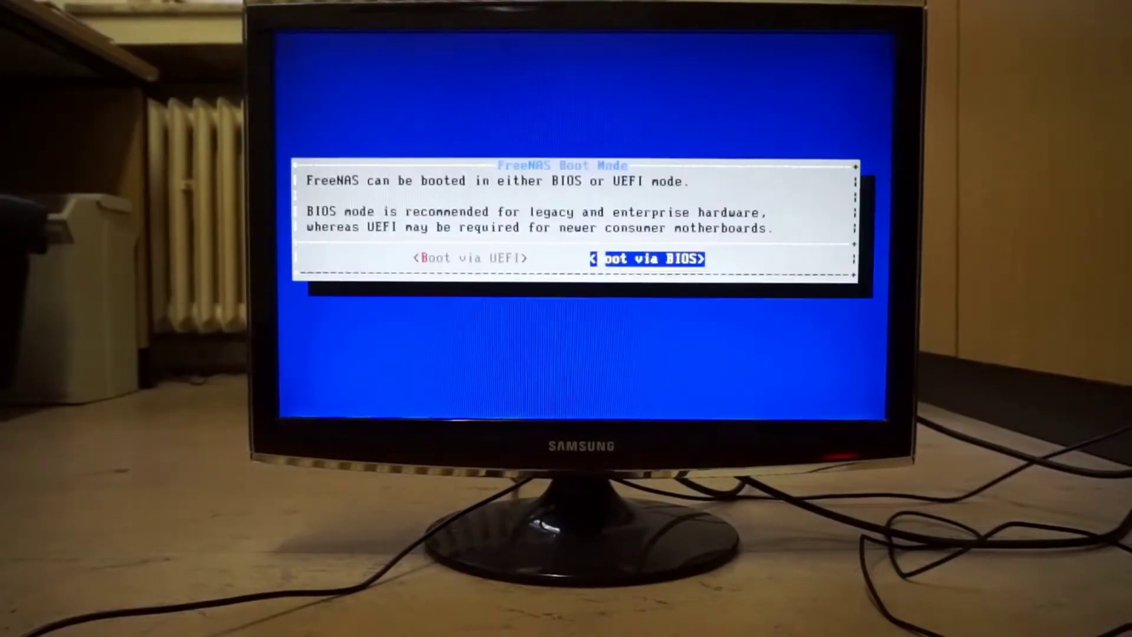
key("Return")
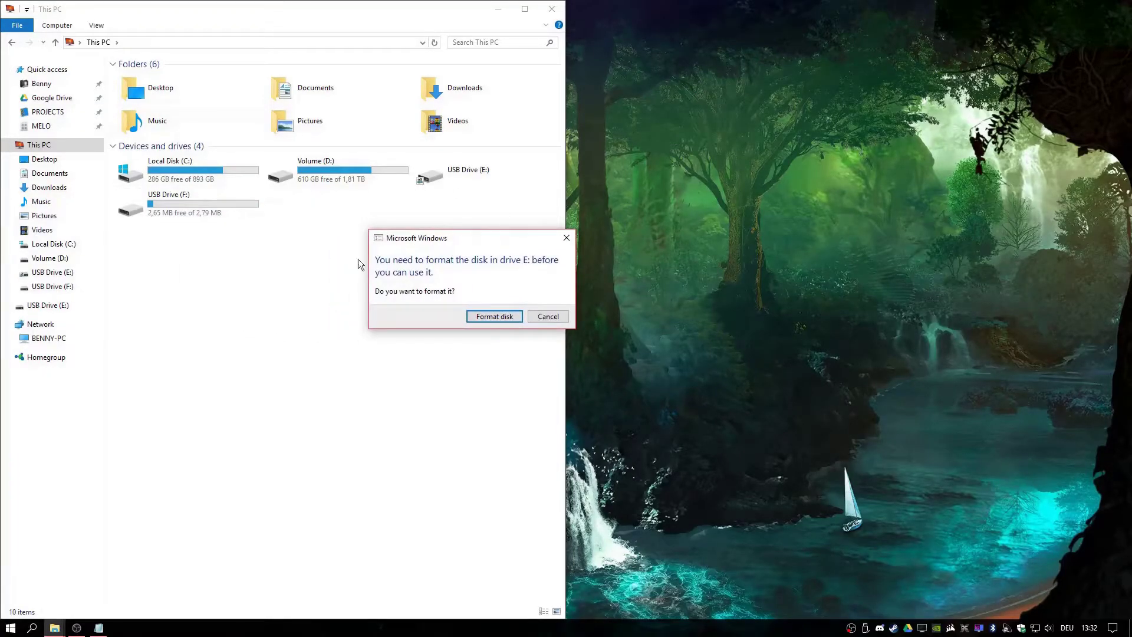
Cancel the drive E: format prompt and find Command Prompt's launch options via a cmd search
left_click_drag(468, 244, 375, 246)
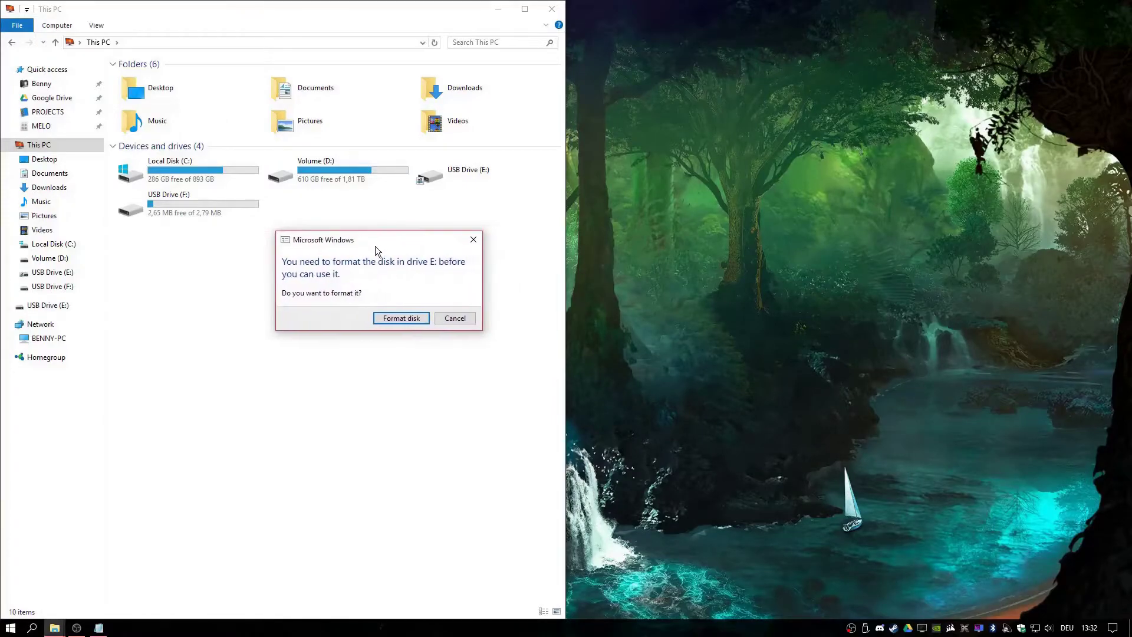
left_click(458, 321)
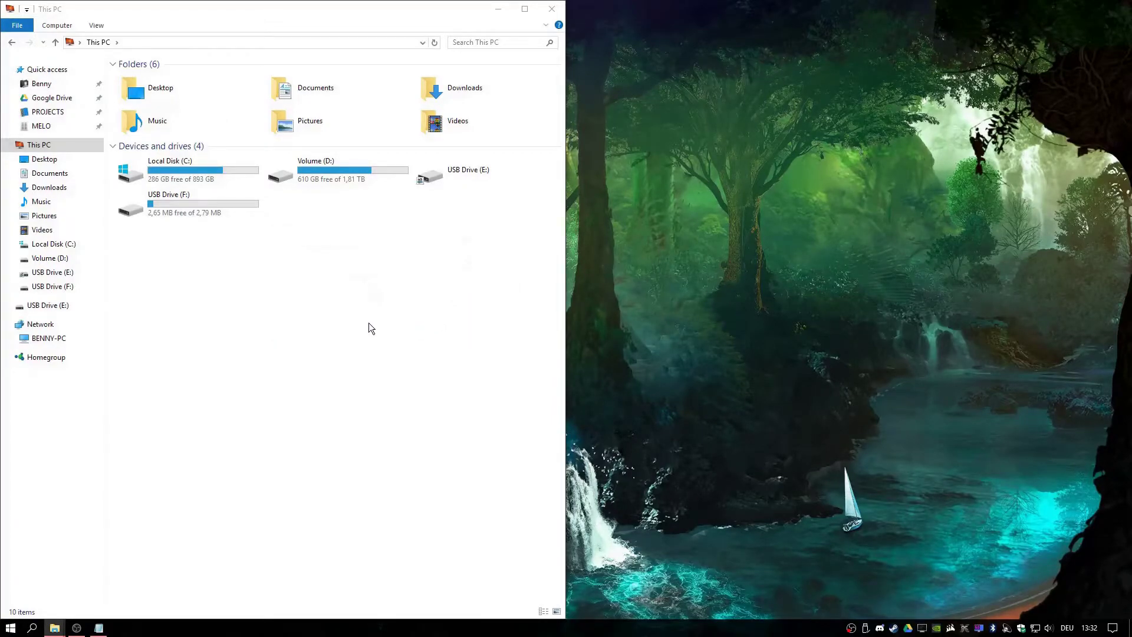
left_click(10, 628)
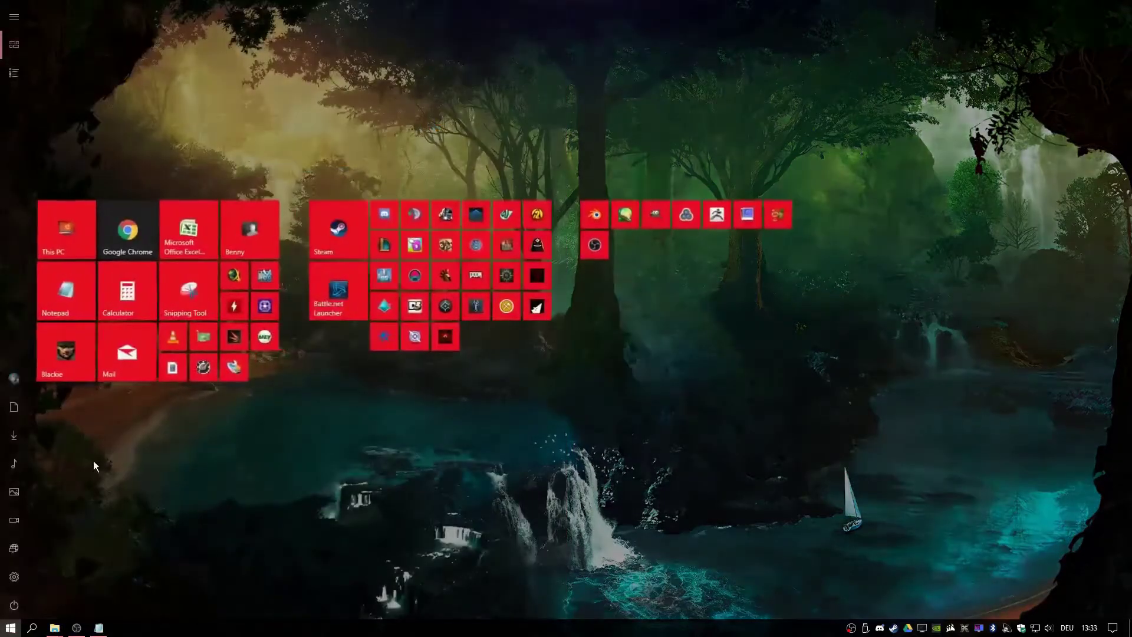
type("cmd")
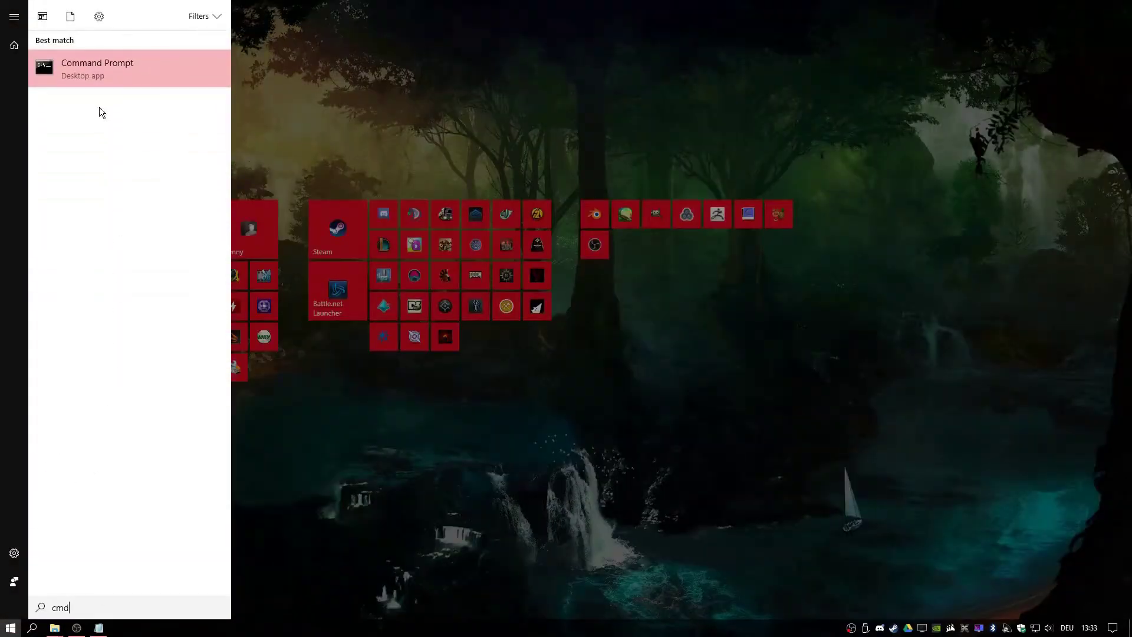
right_click(110, 75)
Run Command Prompt as administrator and start diskpart
left_click(154, 89)
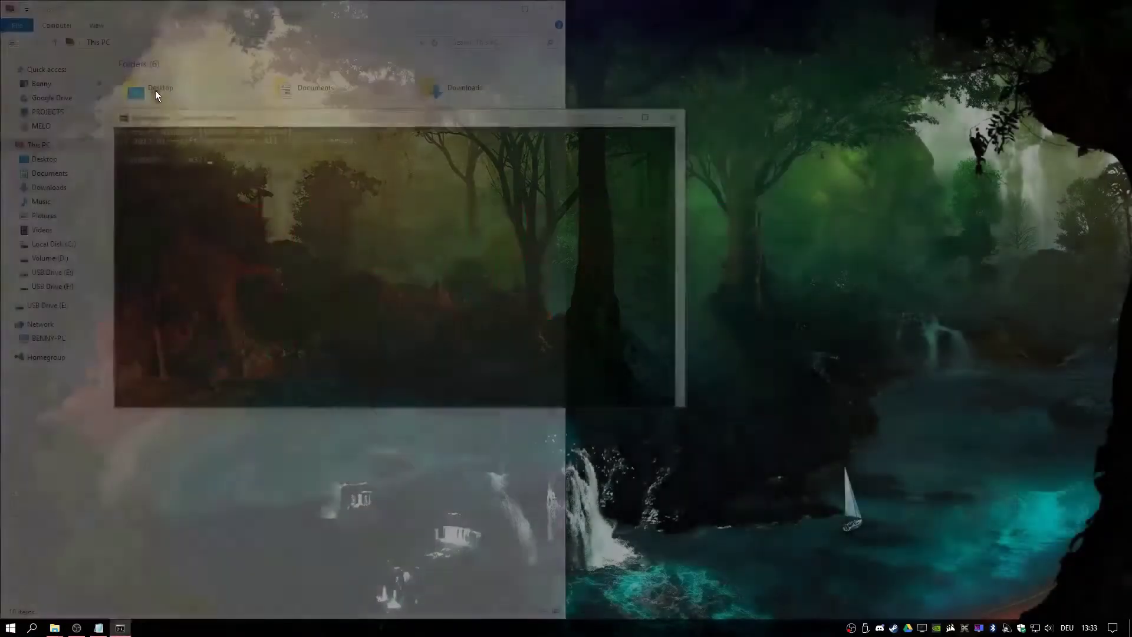
left_click_drag(297, 117, 367, 152)
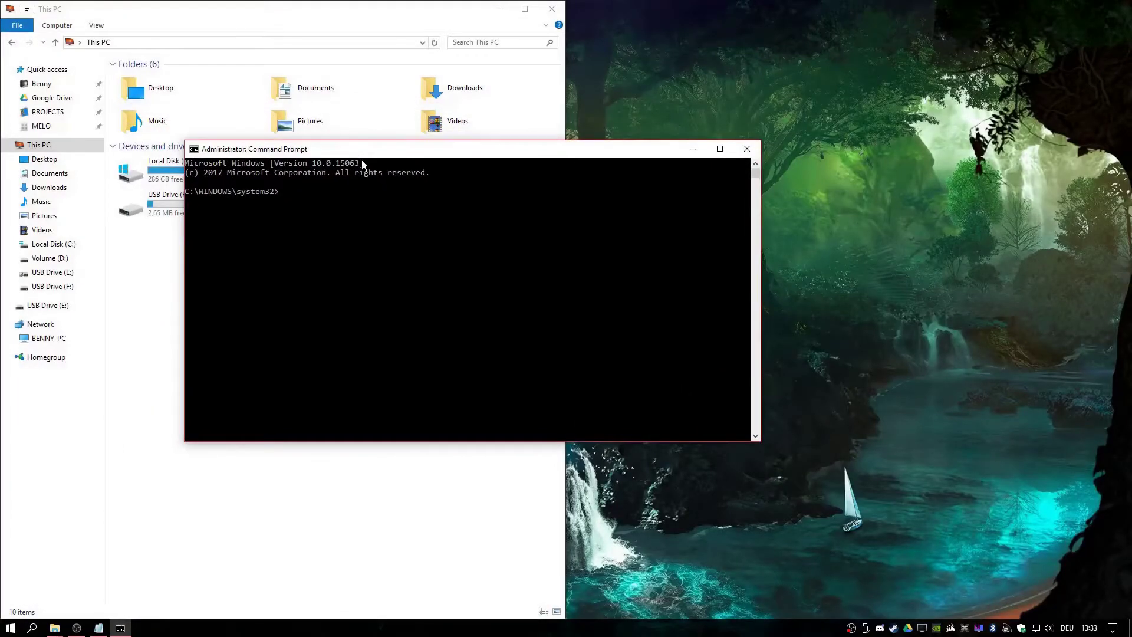
type("diskparts")
key("BackSpace")
key("Return")
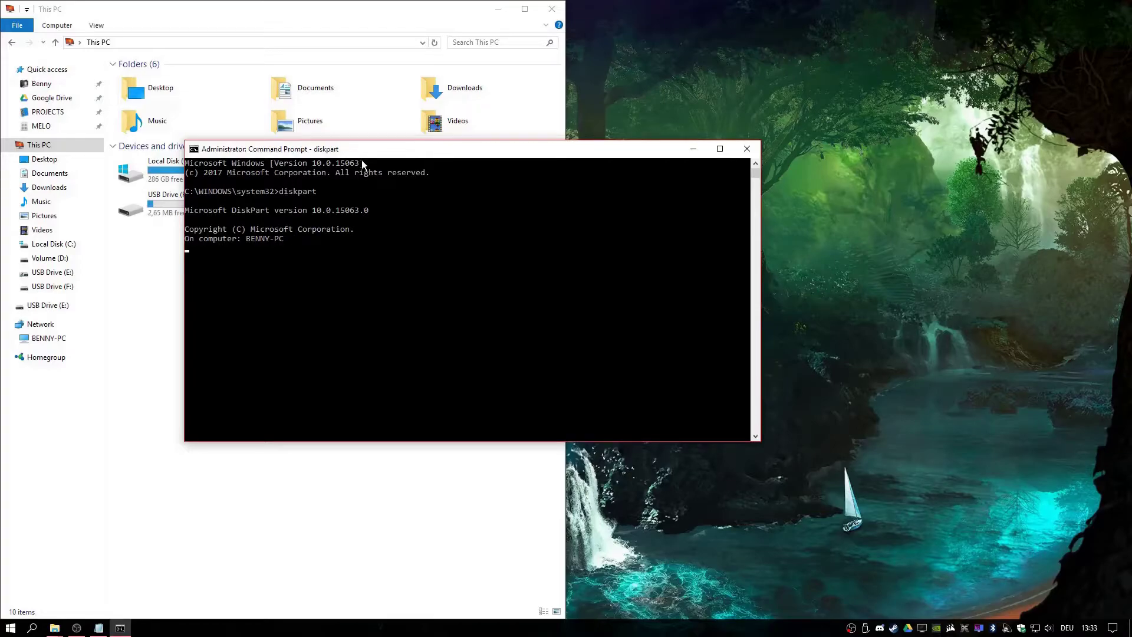
List disks, select the 28 GB Disk 2, clean it, and close the console
type("list disk")
key("Return")
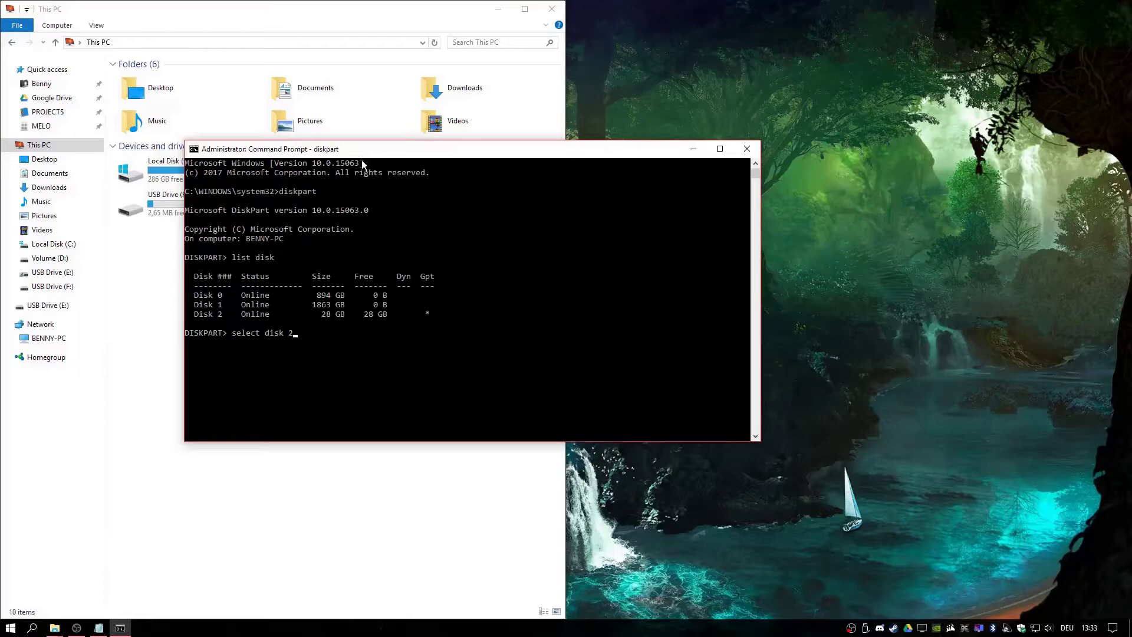
key("Return")
type("clean")
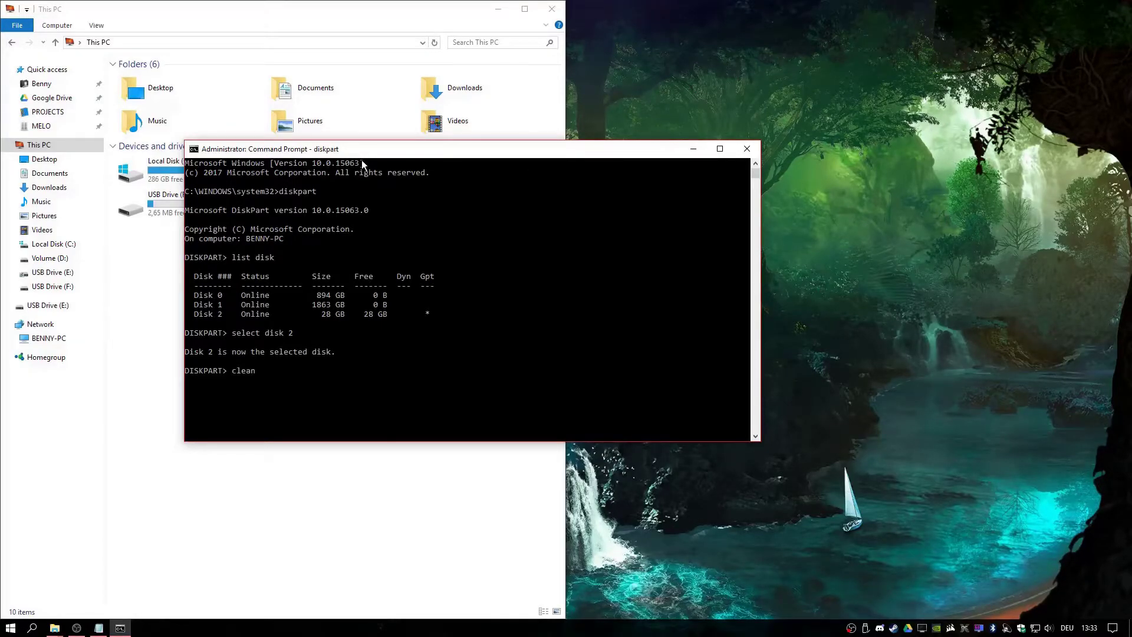
key("Return")
left_click_drag(362, 149, 534, 161)
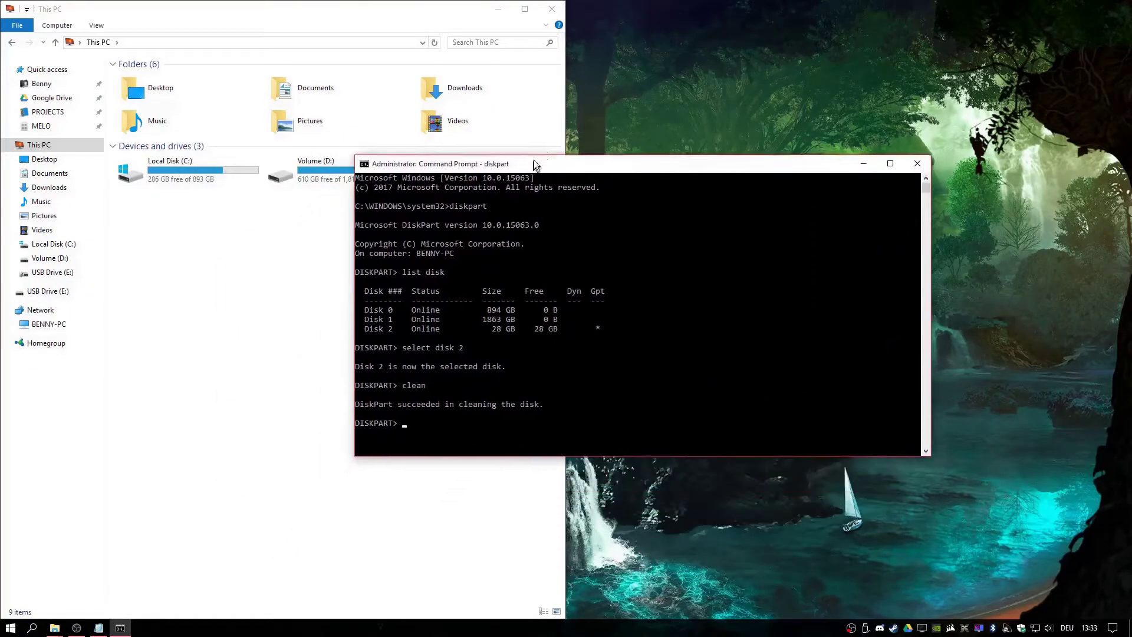
left_click(918, 165)
Open Disk Management from the Win+X menu and enlarge its window
left_click(6, 633)
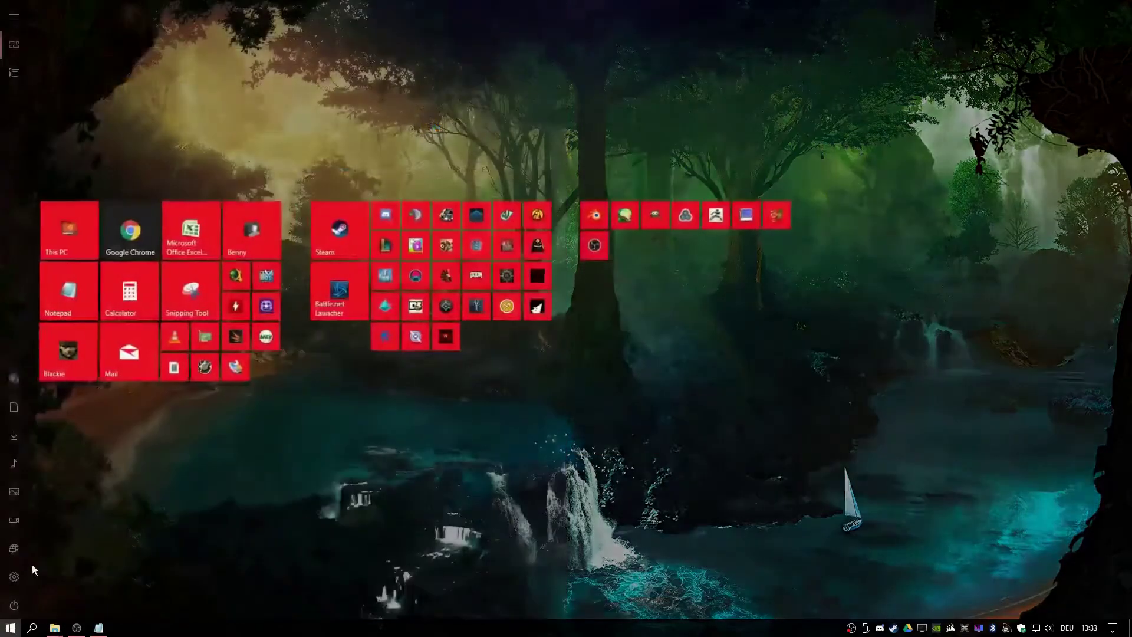
right_click(9, 629)
left_click(61, 413)
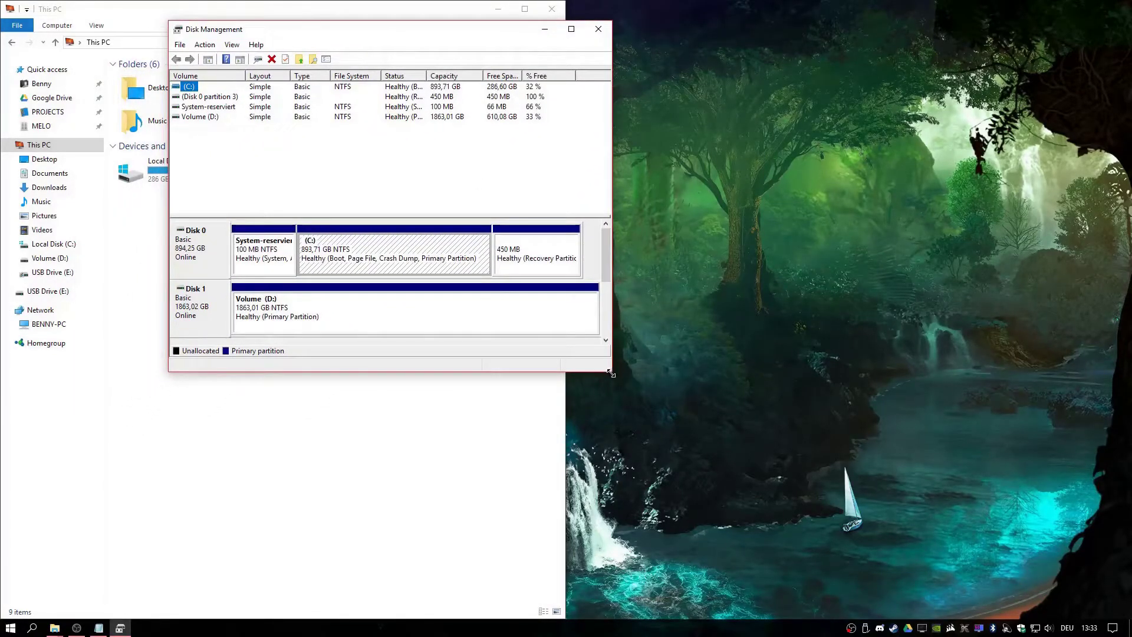
left_click_drag(612, 374, 943, 583)
Create a full-size FAT32 simple volume labelled Volume on Disk 2, then close Disk Management
right_click(454, 366)
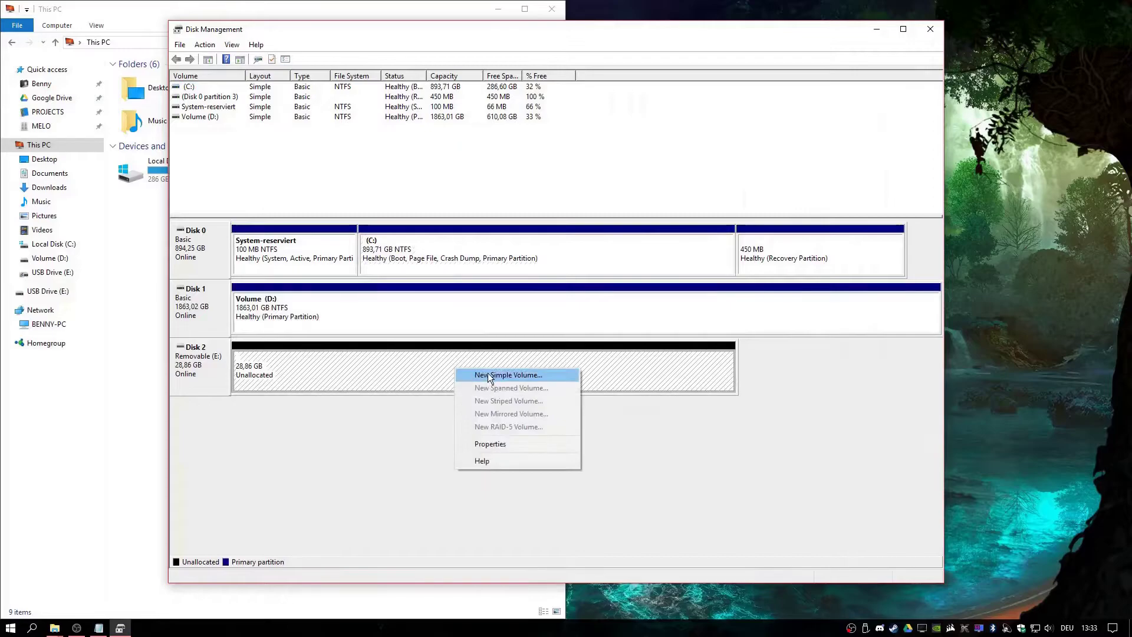
left_click(487, 375)
left_click(408, 298)
left_click(408, 300)
left_click(408, 299)
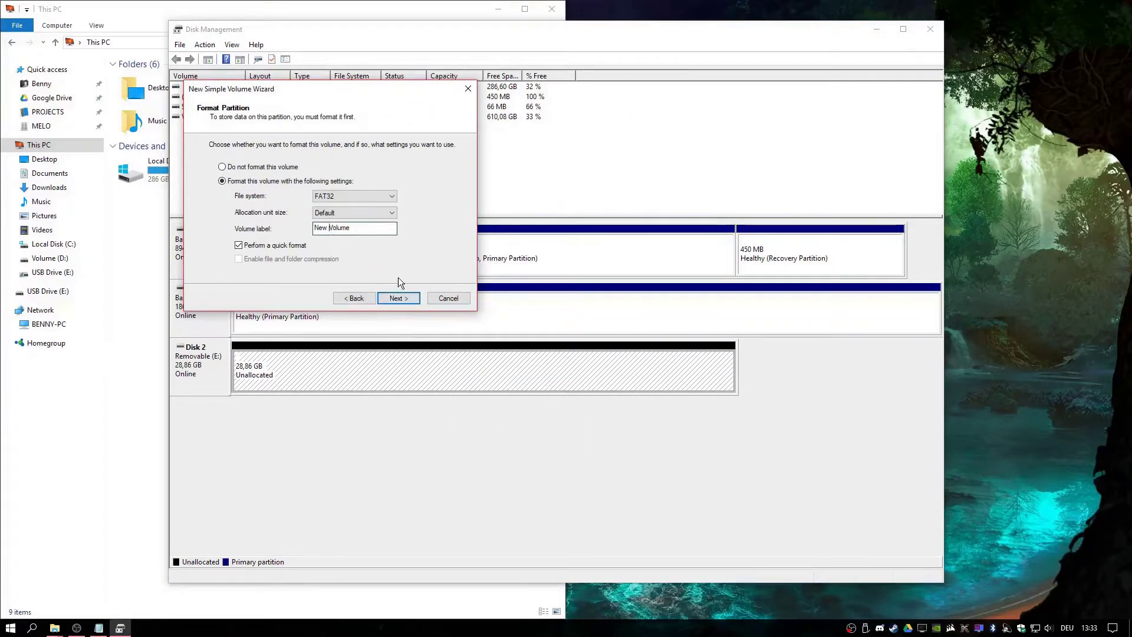
key("BackSpace")
key("BackSpace")
key("BackSpace")
key("BackSpace")
left_click(401, 297)
left_click(401, 299)
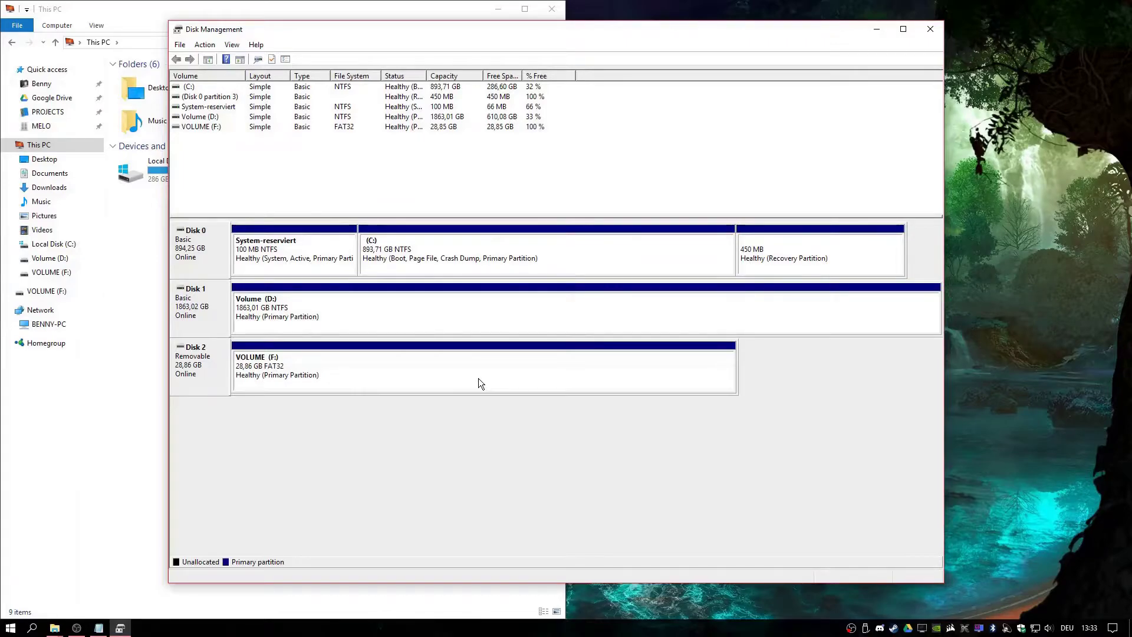
left_click(930, 28)
left_click(481, 165)
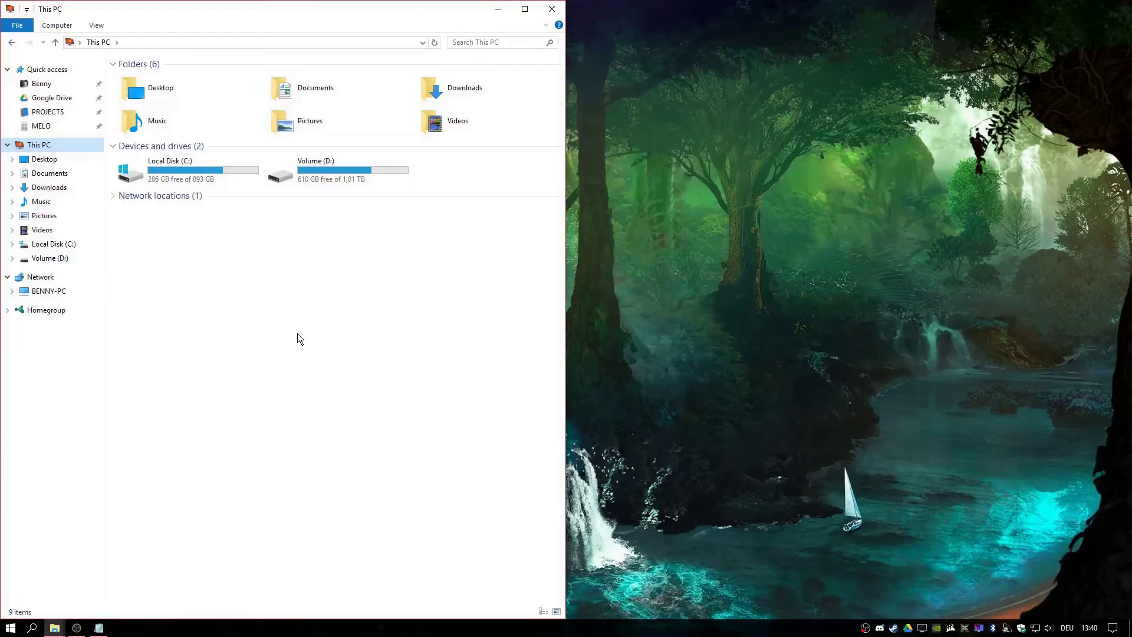
Load 192.168.0.14 in Chrome and log in to FreeNAS with the root password
left_click(40, 277)
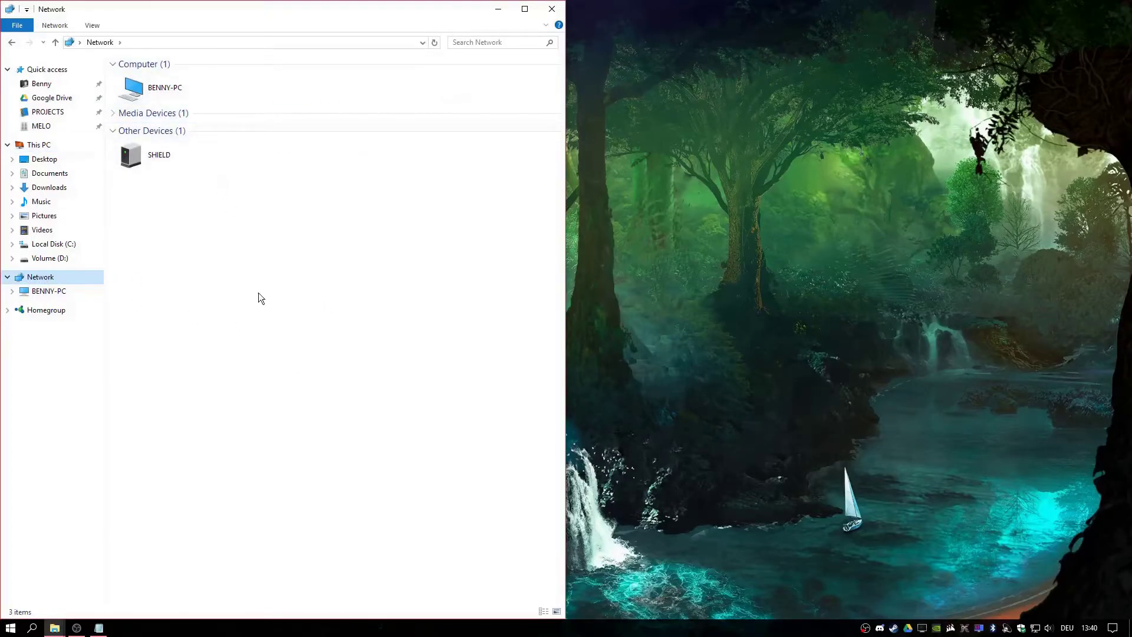
left_click(11, 627)
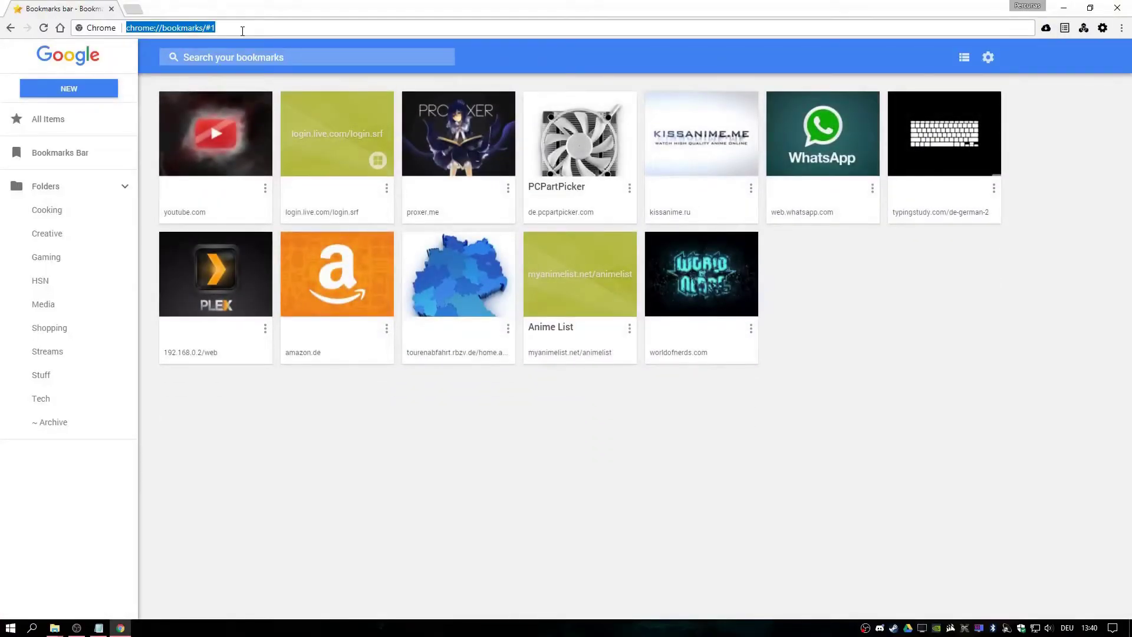
type("192")
key("Return")
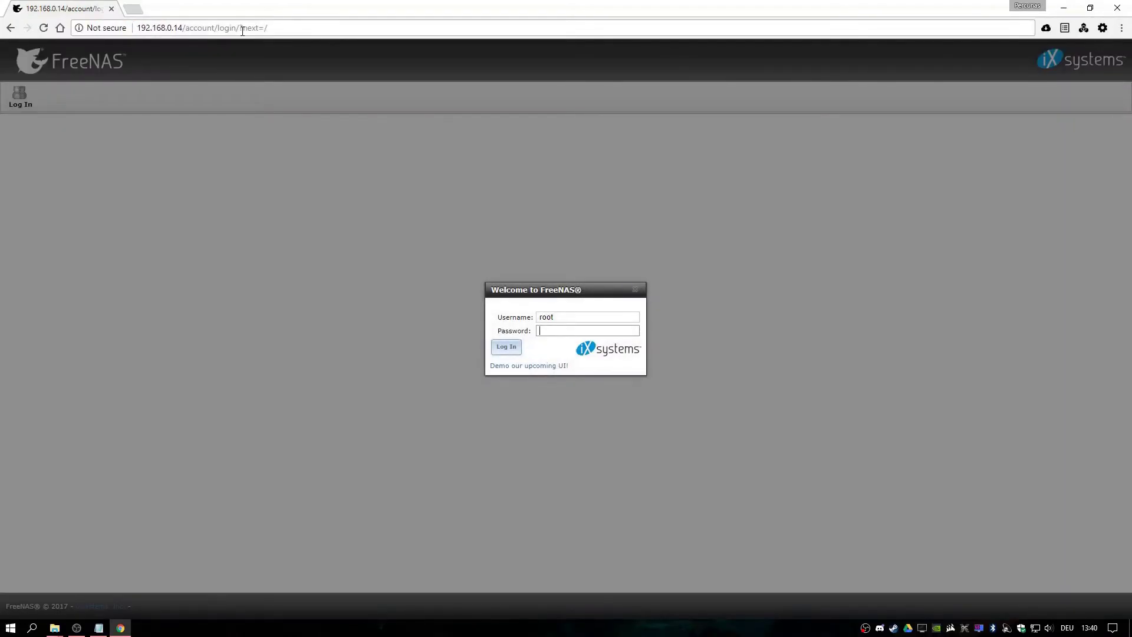
key("Return")
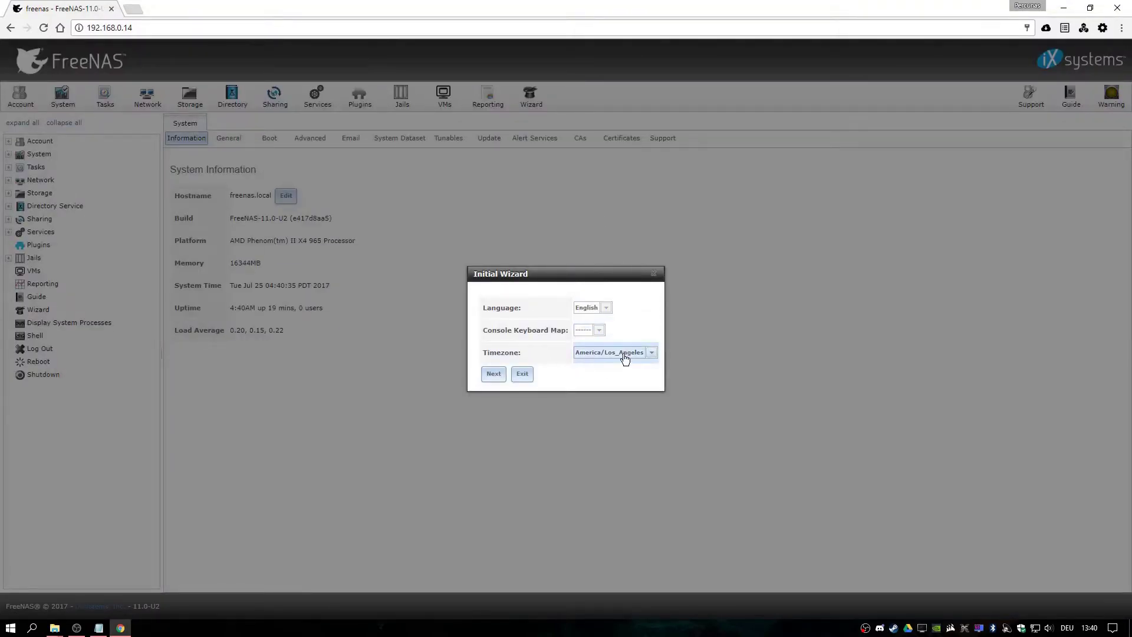
Set the timezone to Europe/Berlin in the Initial Wizard, then exit the wizard
left_click(624, 355)
scroll(625, 259, "down", 15)
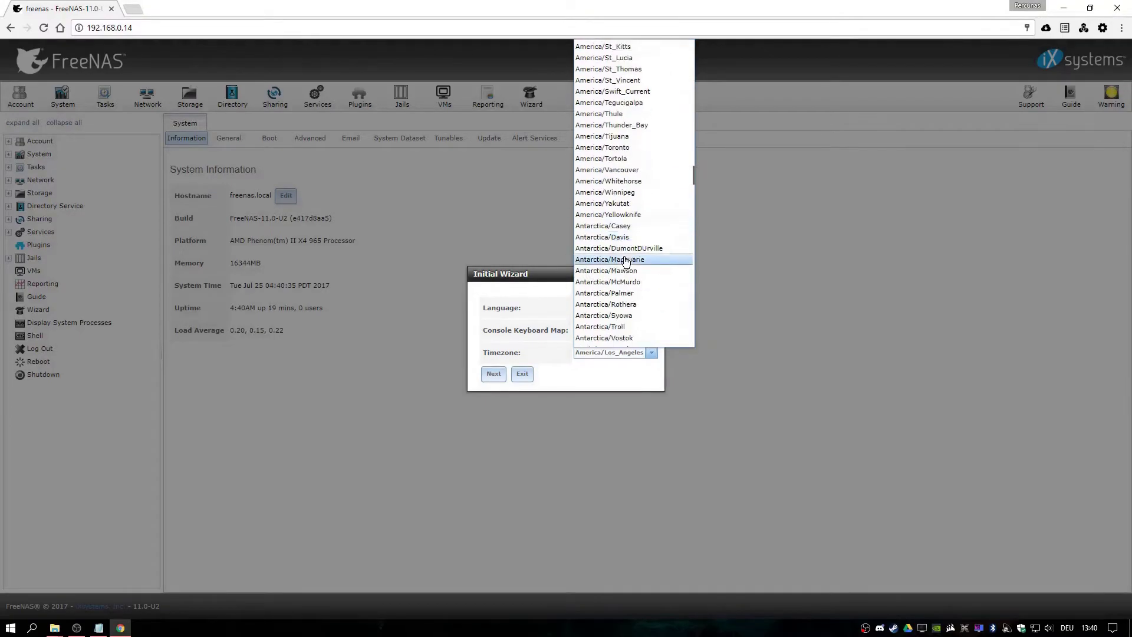
scroll(626, 253, "down", 20)
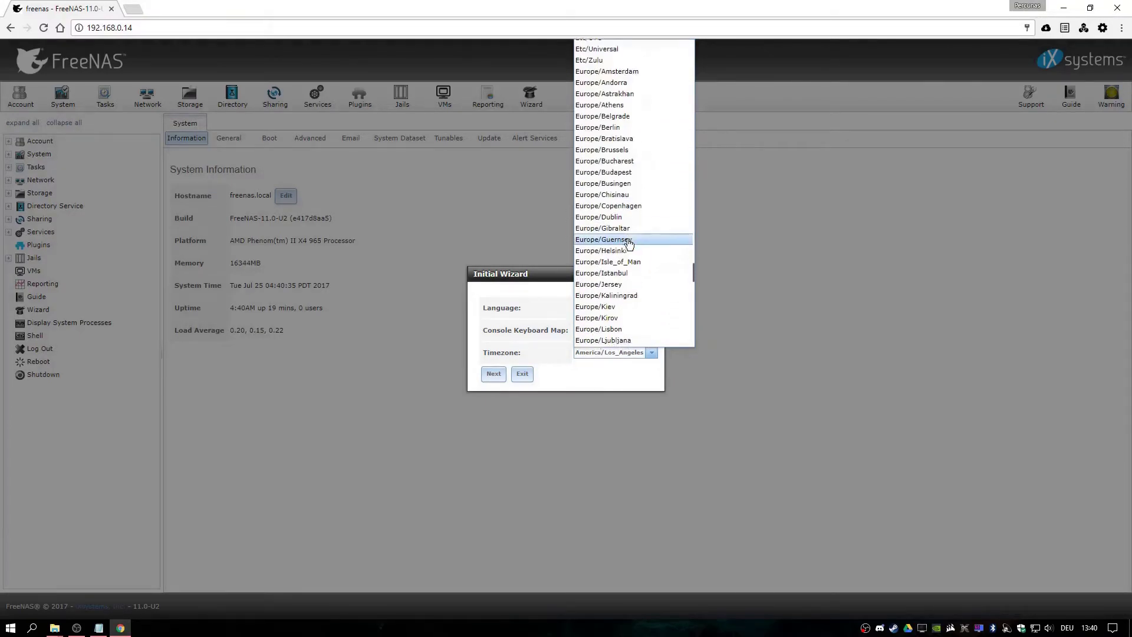
scroll(629, 242, "up", 7)
scroll(628, 224, "up", 2)
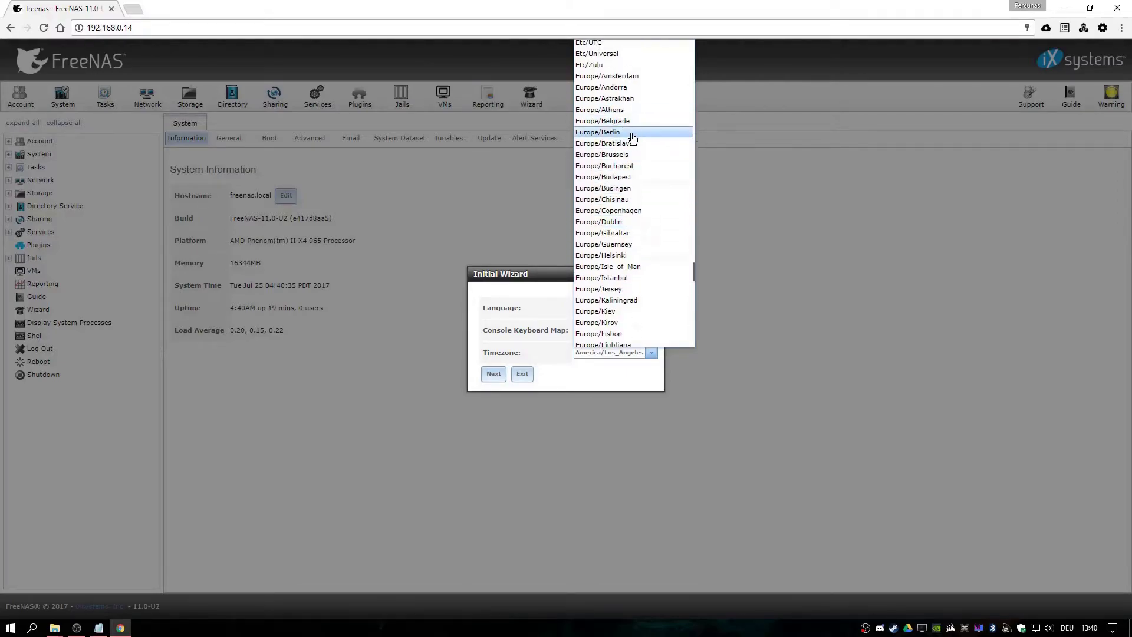
left_click(630, 132)
left_click(499, 375)
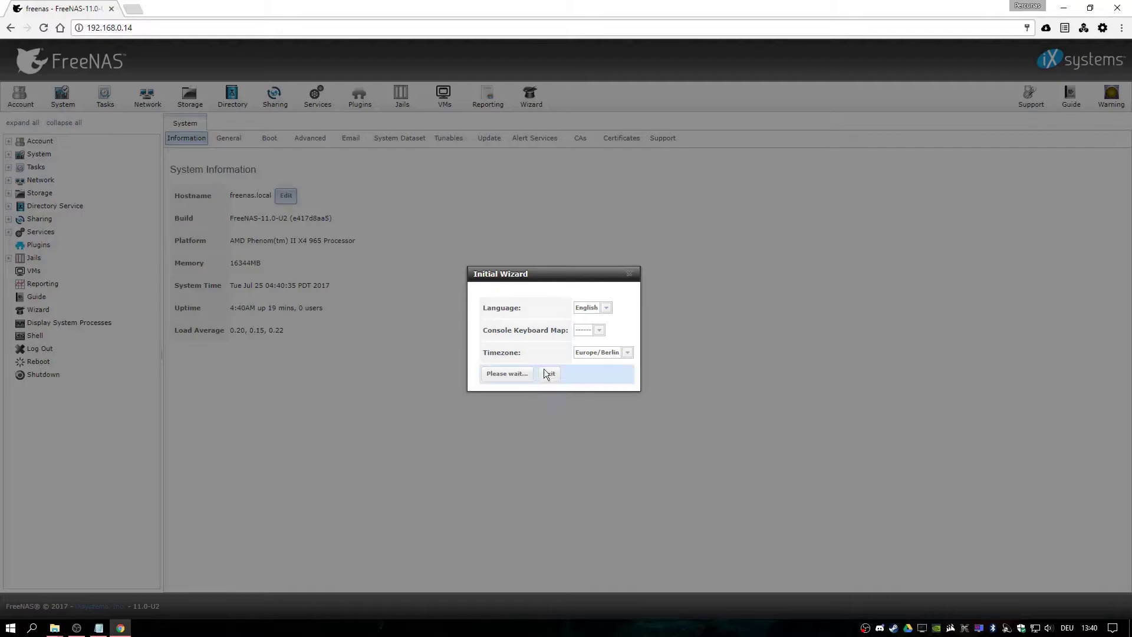
left_click(440, 401)
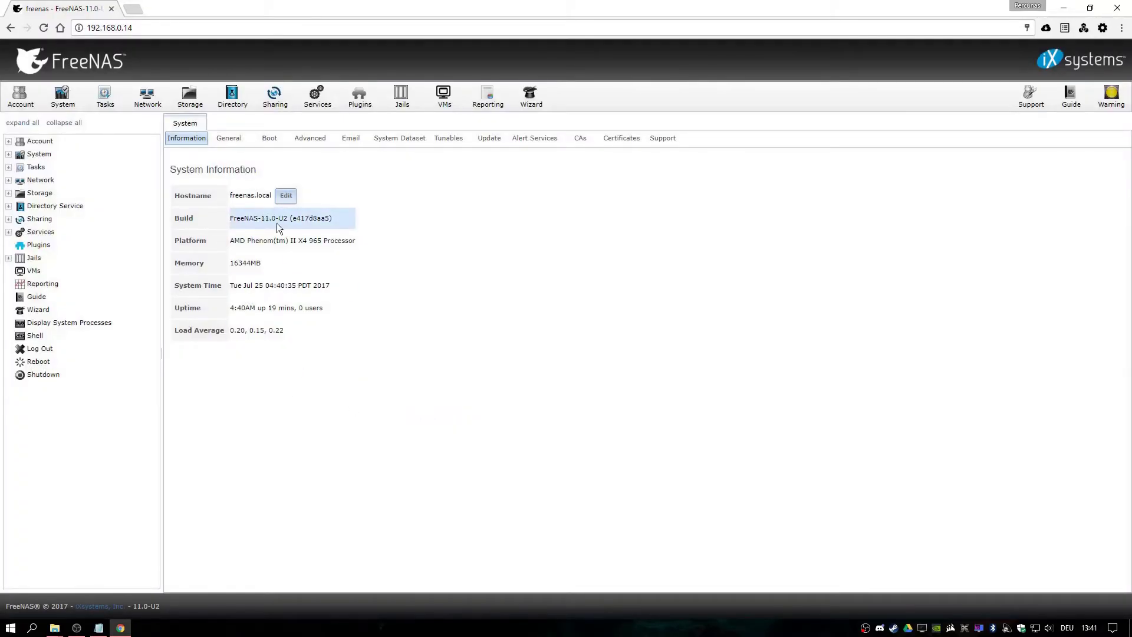
Change the hostname from freenas to testNAS and save it
left_click(286, 196)
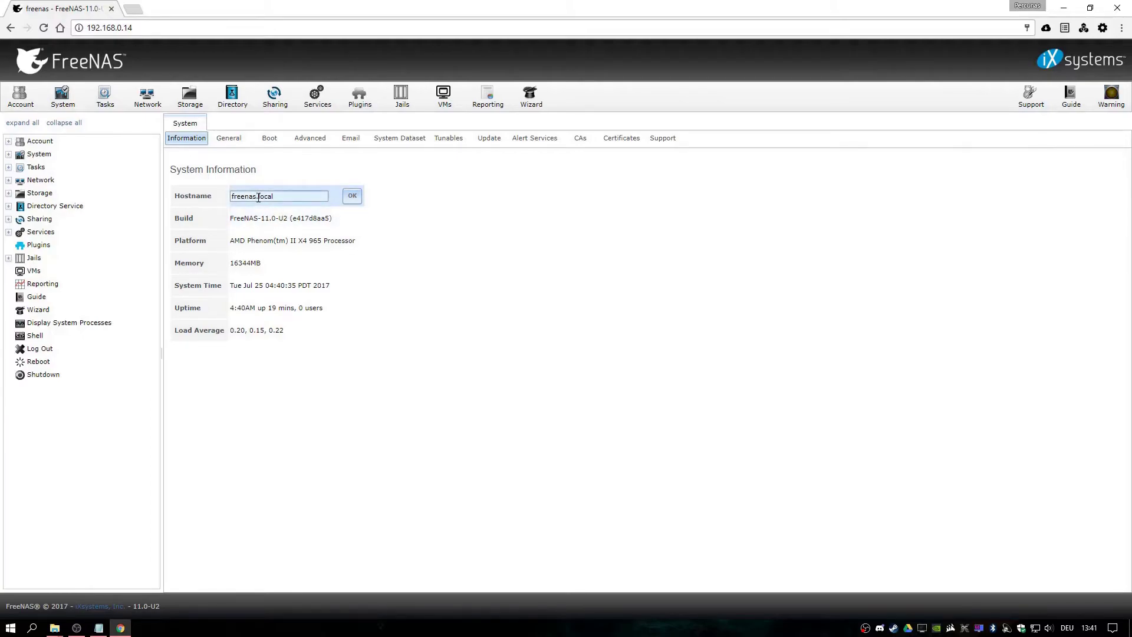
left_click_drag(256, 198, 218, 199)
type("testNAS")
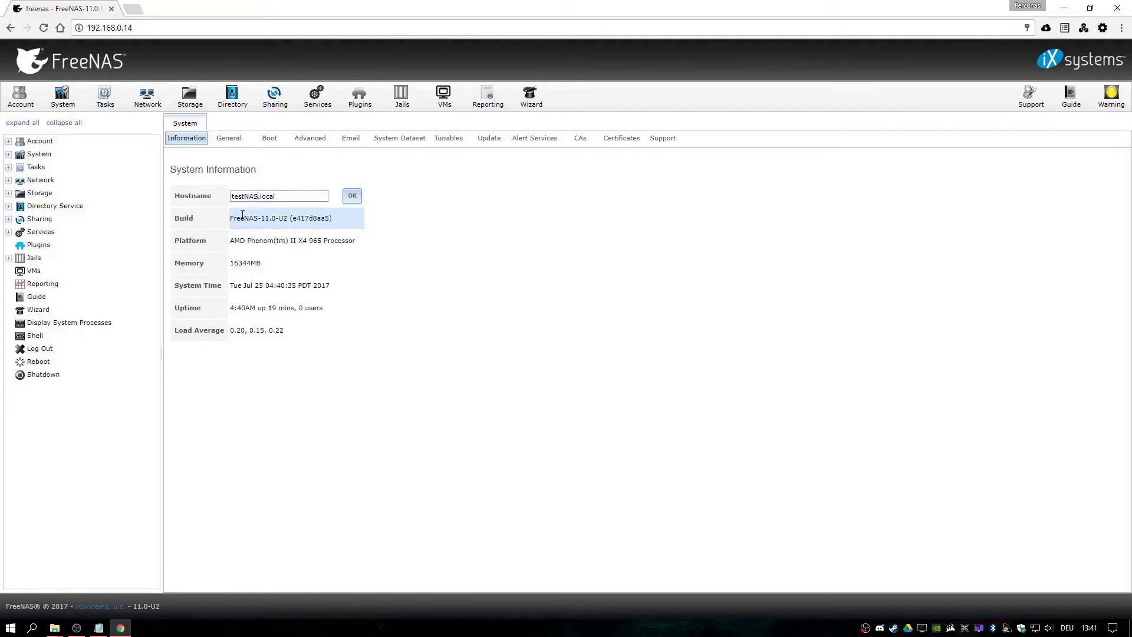
left_click(352, 196)
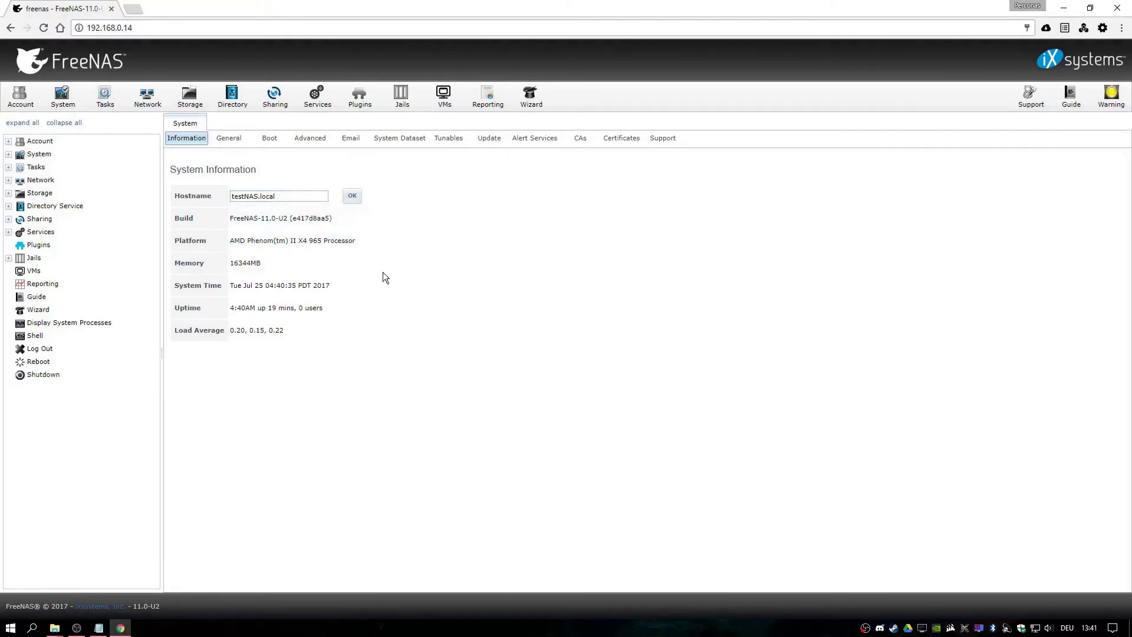
In Volume Manager, name a new volume testMedia, add the 31 GB disk, and create it
left_click(188, 97)
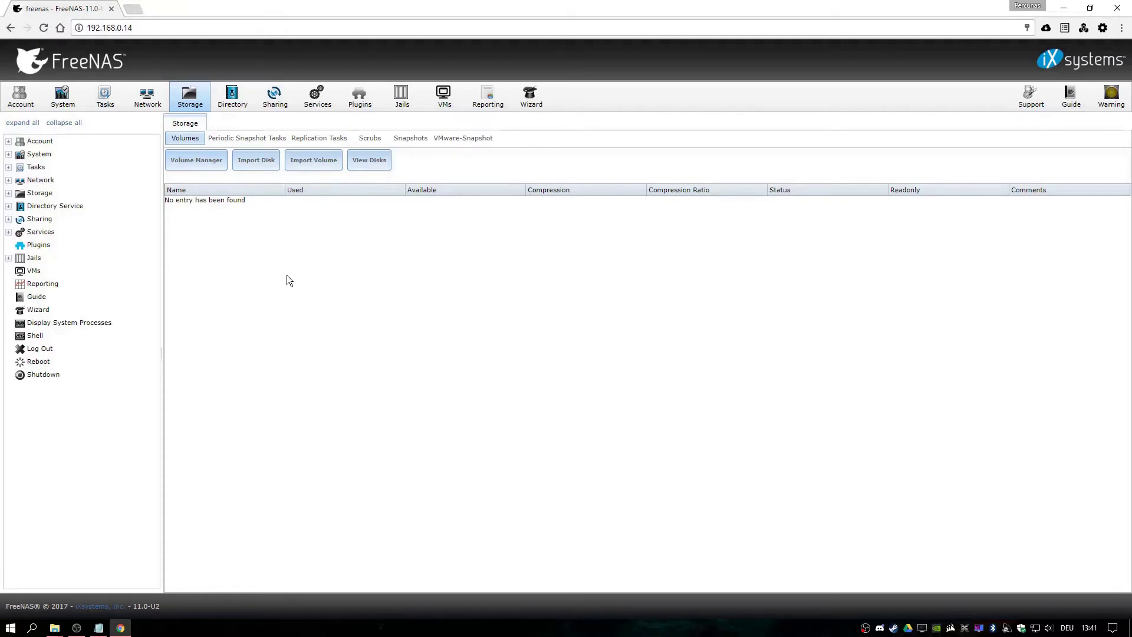
left_click(200, 162)
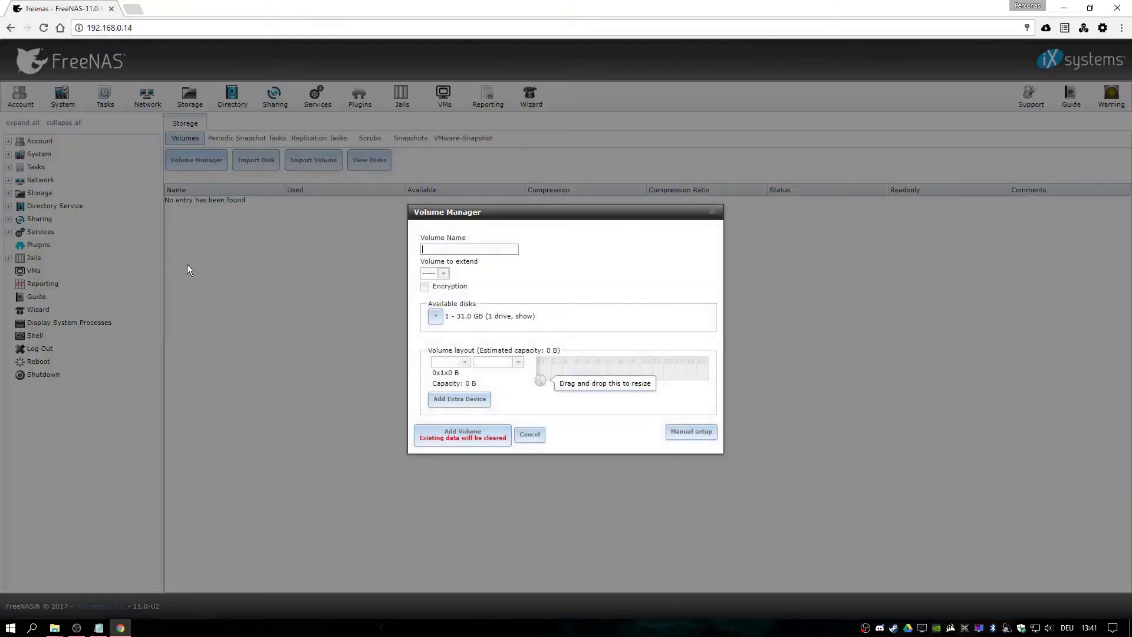
left_click_drag(573, 213, 532, 171)
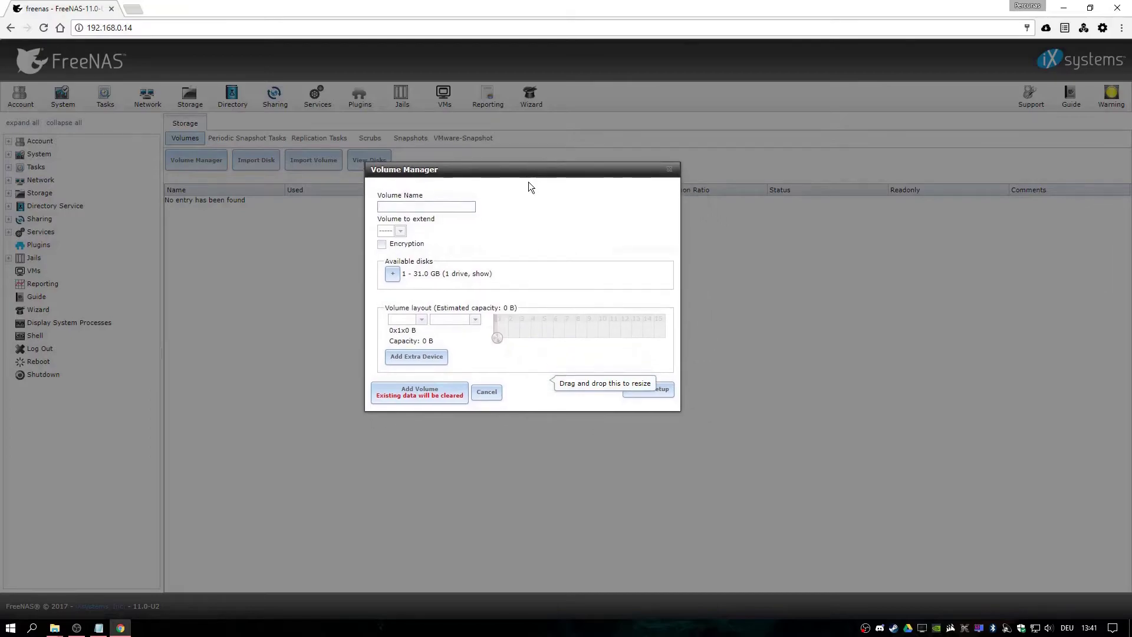
left_click(427, 207)
type("test")
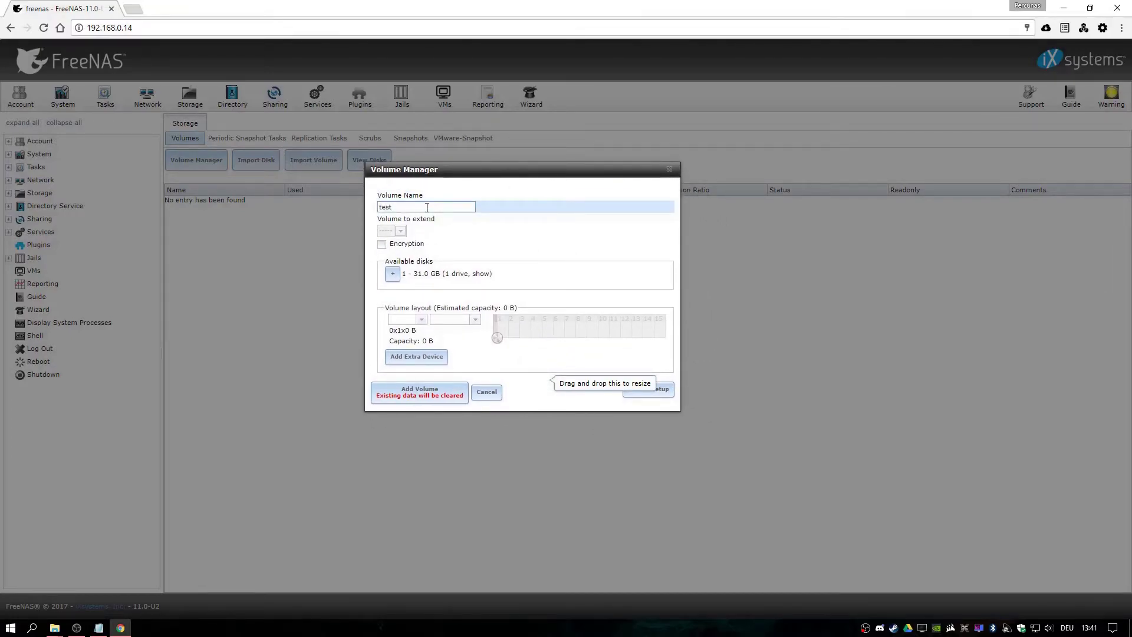
type("Media")
left_click_drag(497, 338, 536, 324)
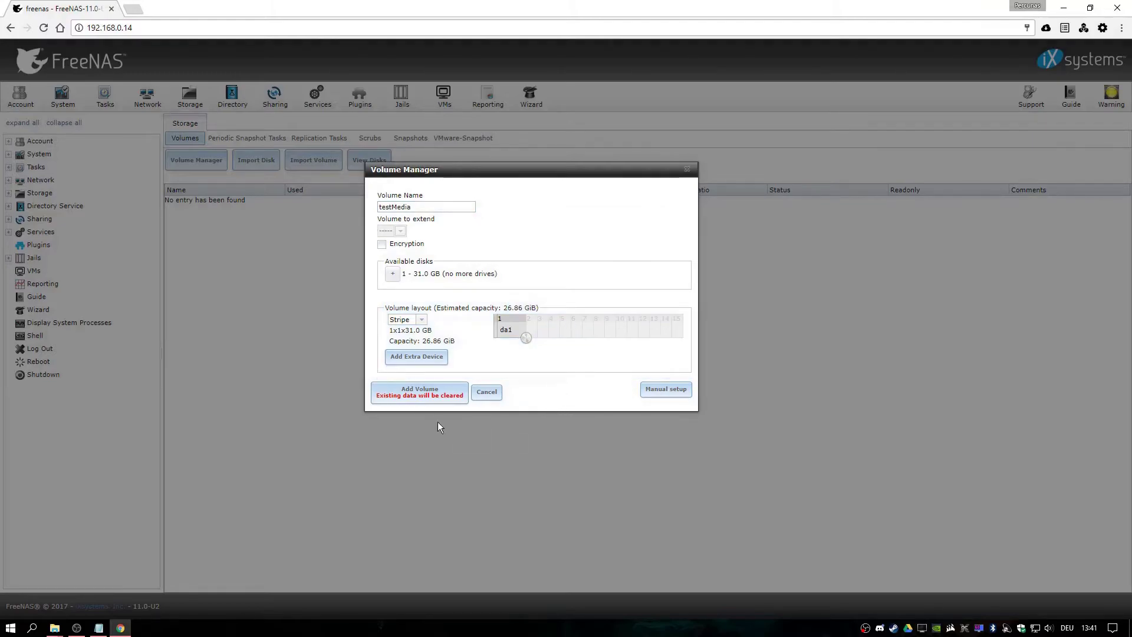
left_click(420, 397)
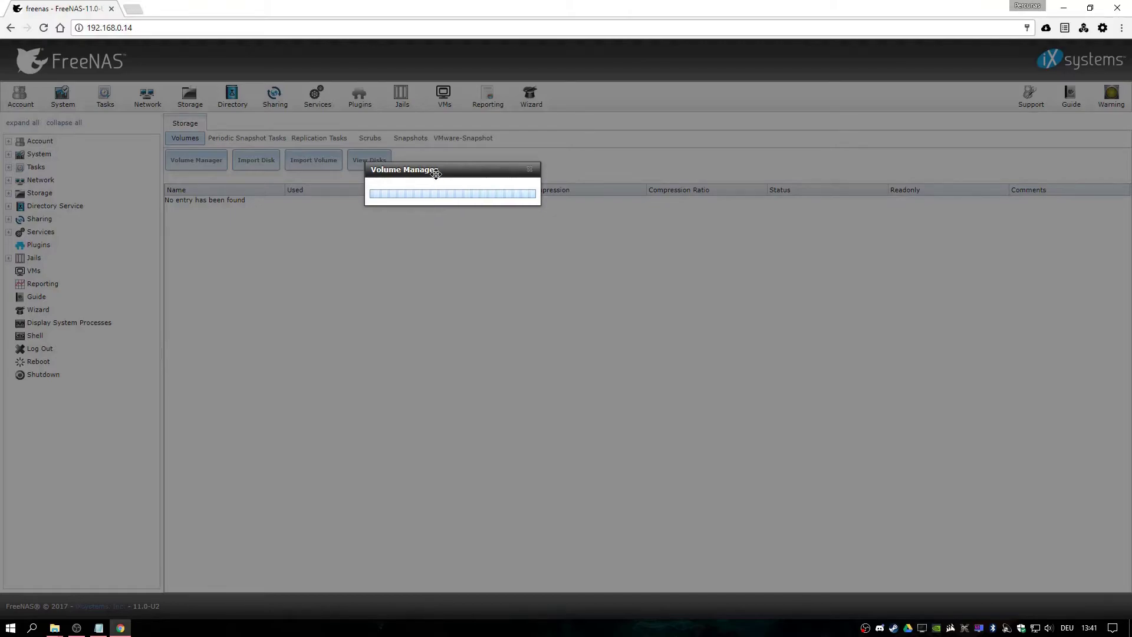
left_click_drag(437, 169, 391, 242)
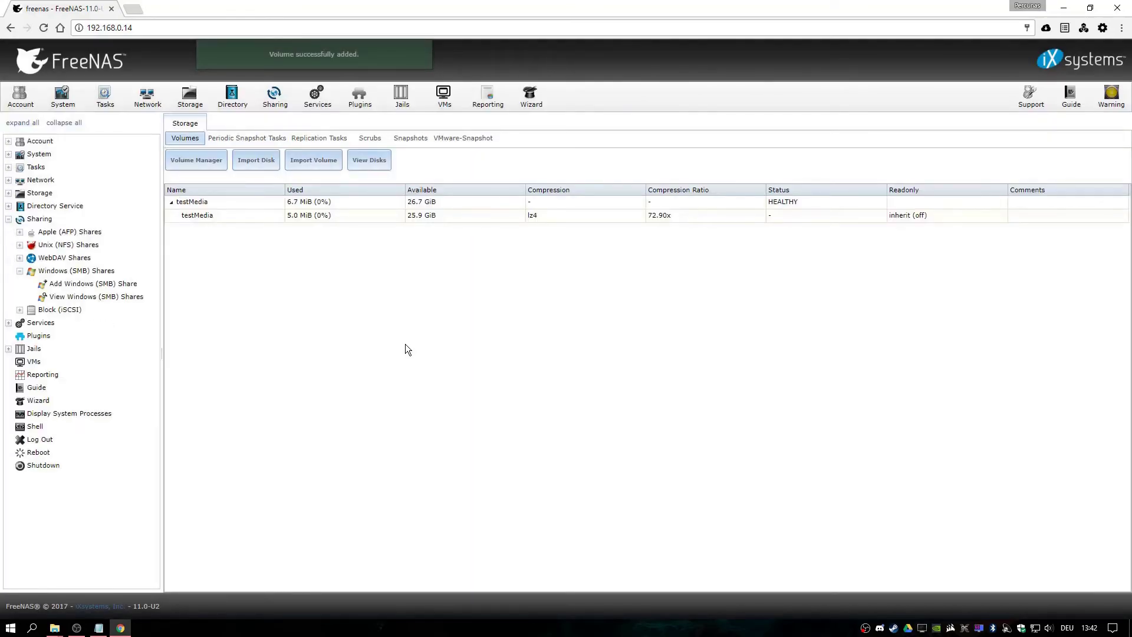
Select the testMedia dataset and apply Change Permissions to /mnt/testMedia
left_click(200, 215)
left_click(179, 201)
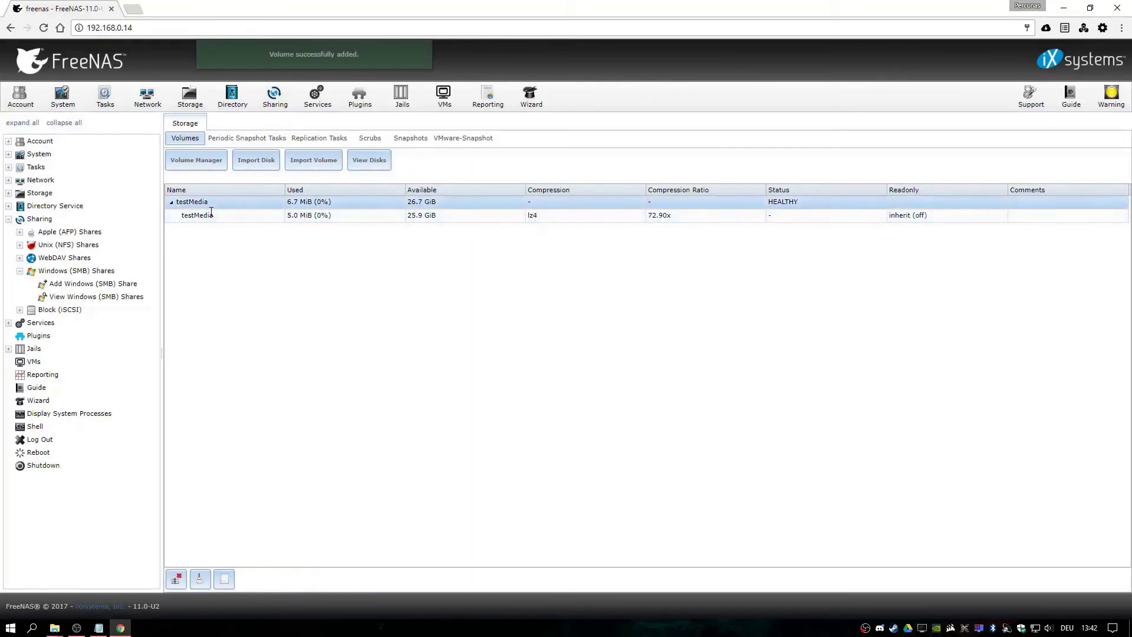
left_click(211, 214)
left_click(210, 203)
left_click(211, 213)
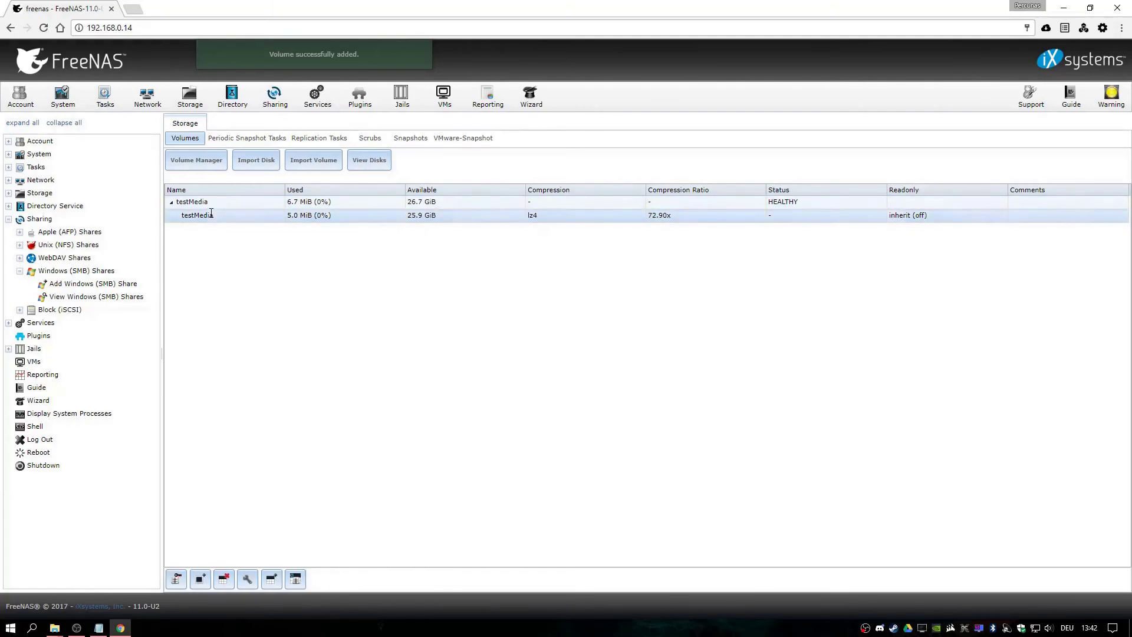
left_click(176, 580)
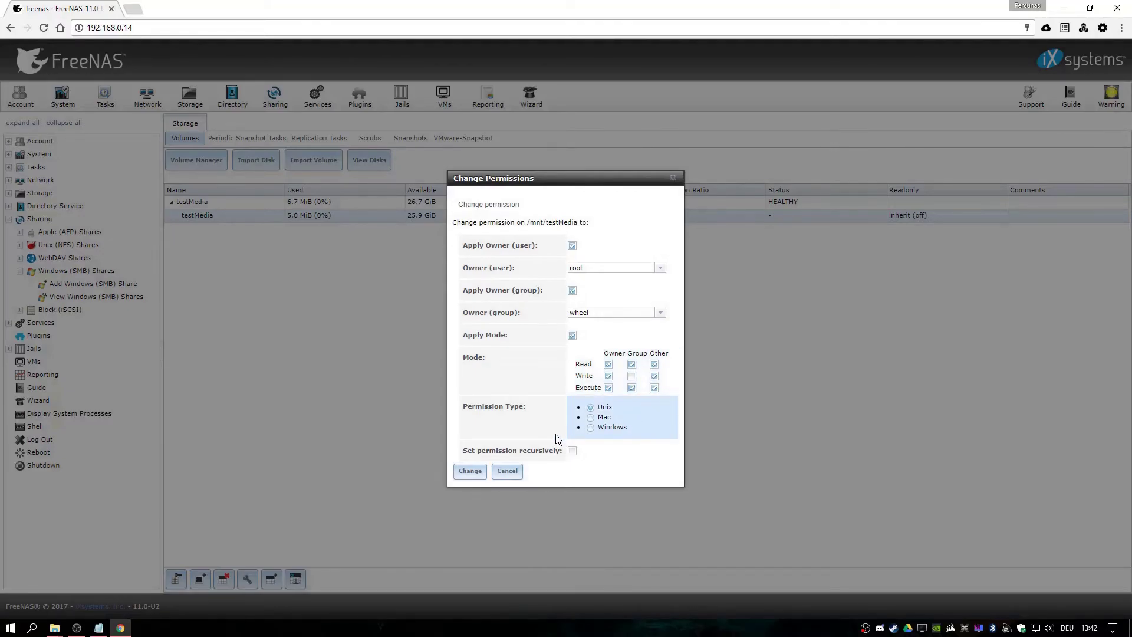
left_click(472, 471)
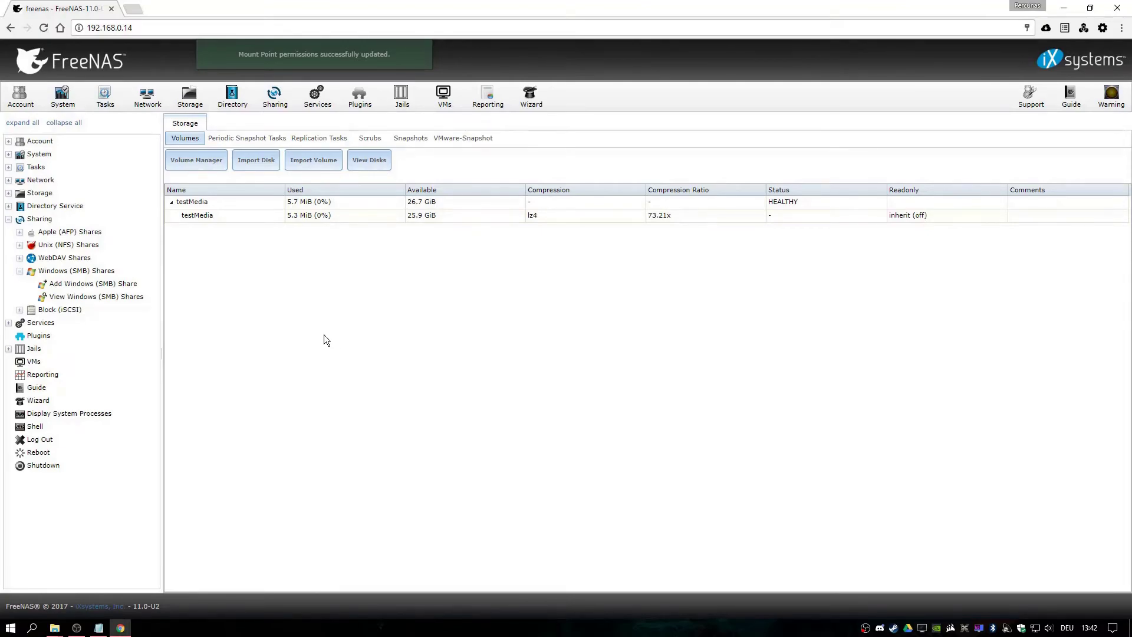
In the Sharing section, begin adding a new Windows (SMB) share
left_click(46, 219)
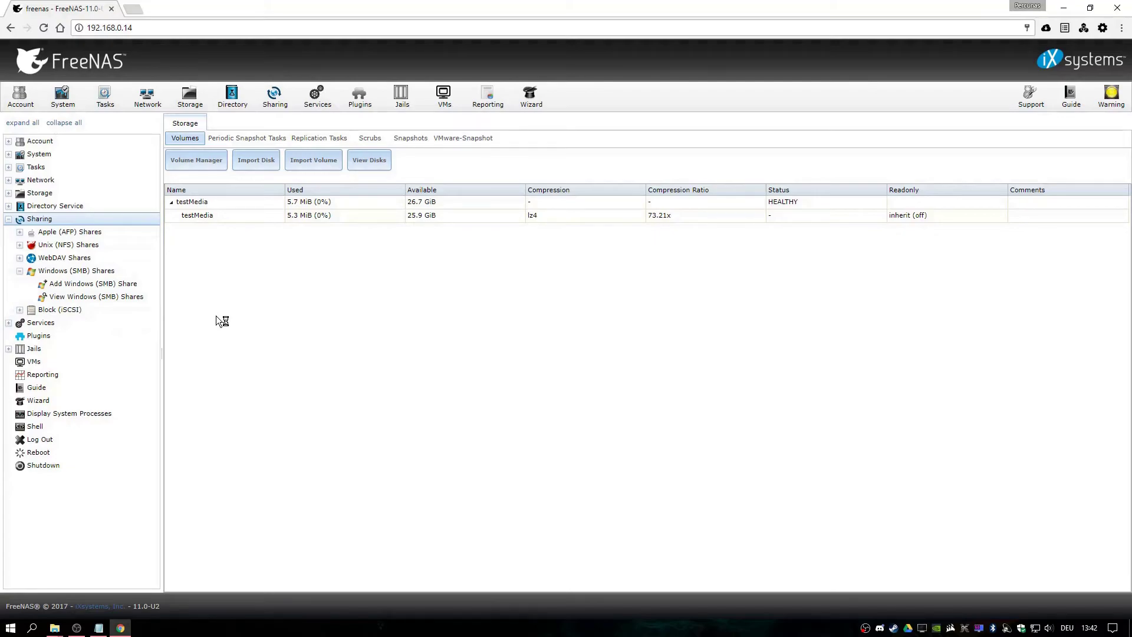
left_click(64, 231)
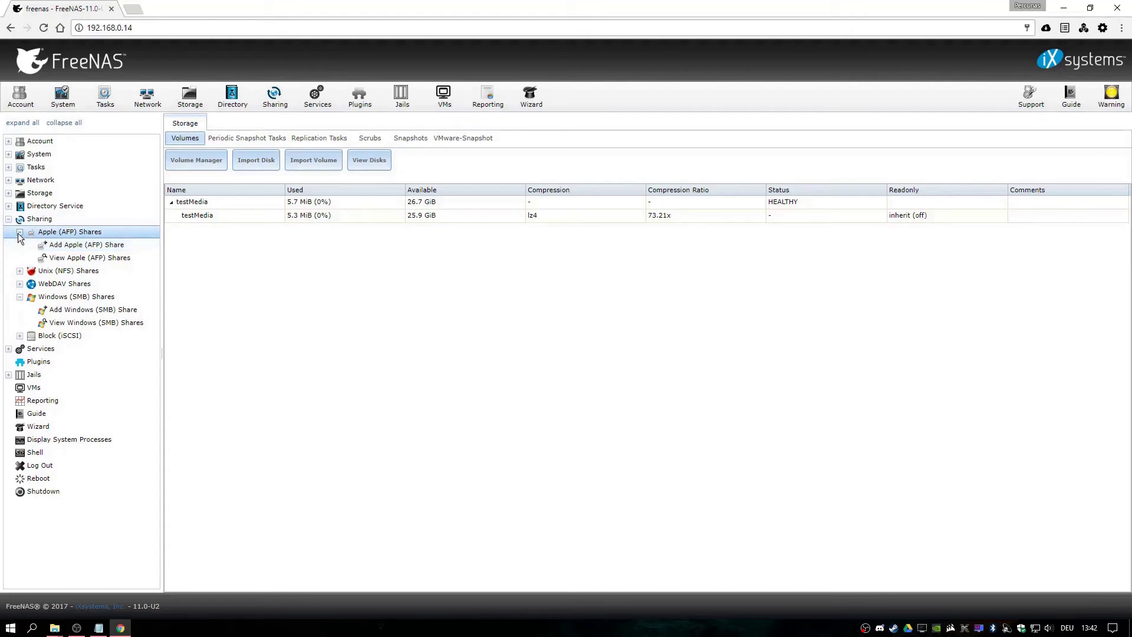
left_click(81, 234)
left_click(83, 234)
left_click(81, 235)
left_click(85, 272)
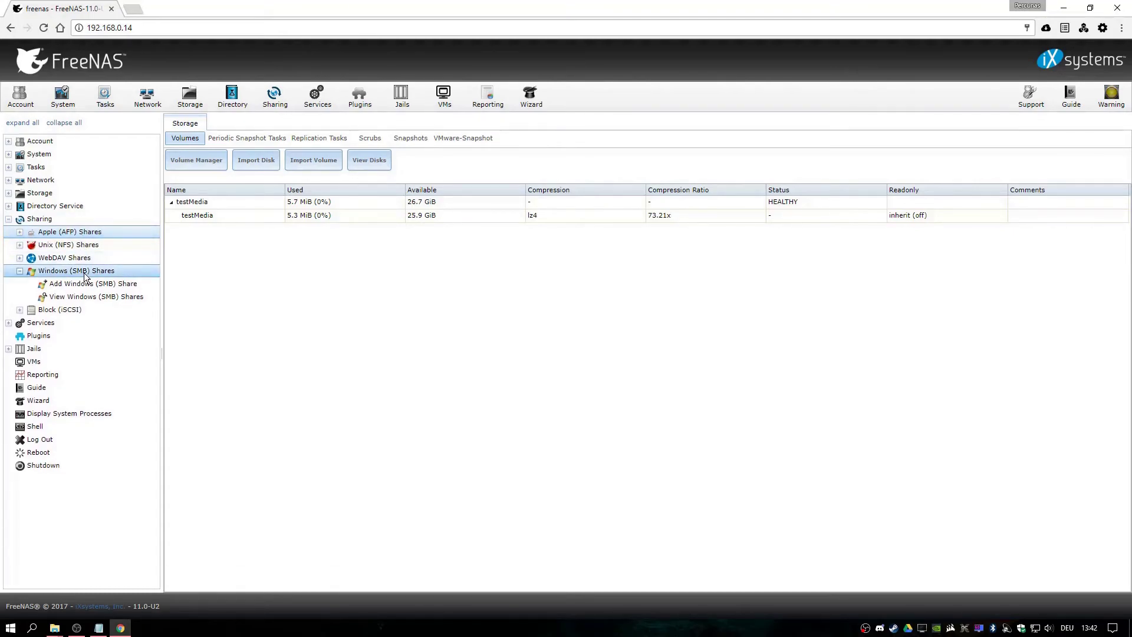
left_click(86, 286)
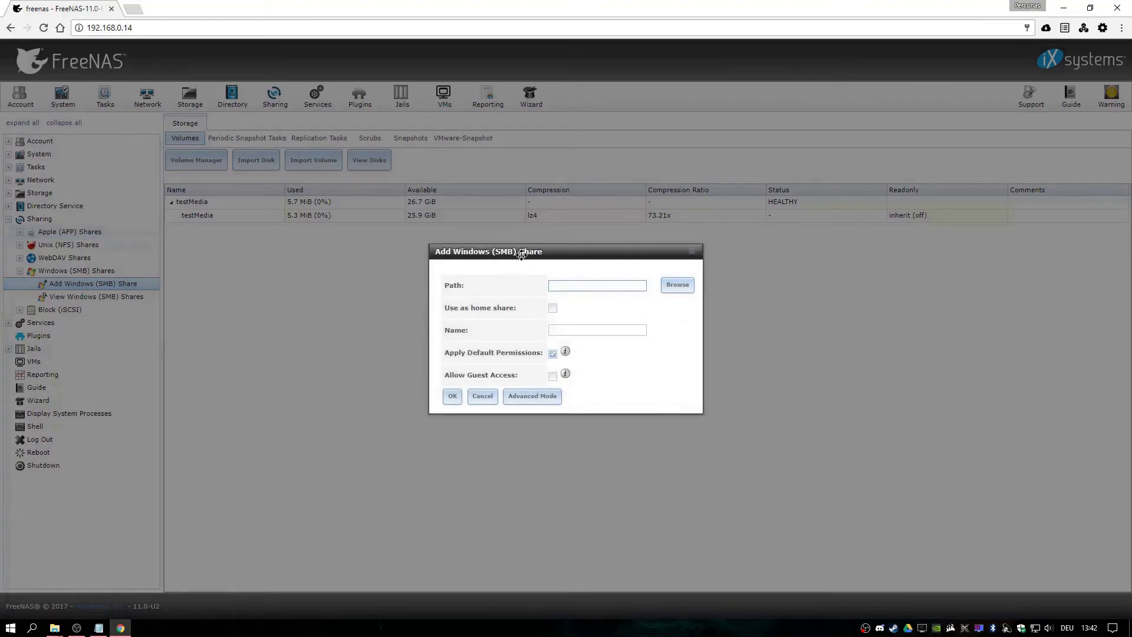
Share /mnt/testMedia as testMediashare with guest access allowed, and enable the SMB service
left_click(639, 282)
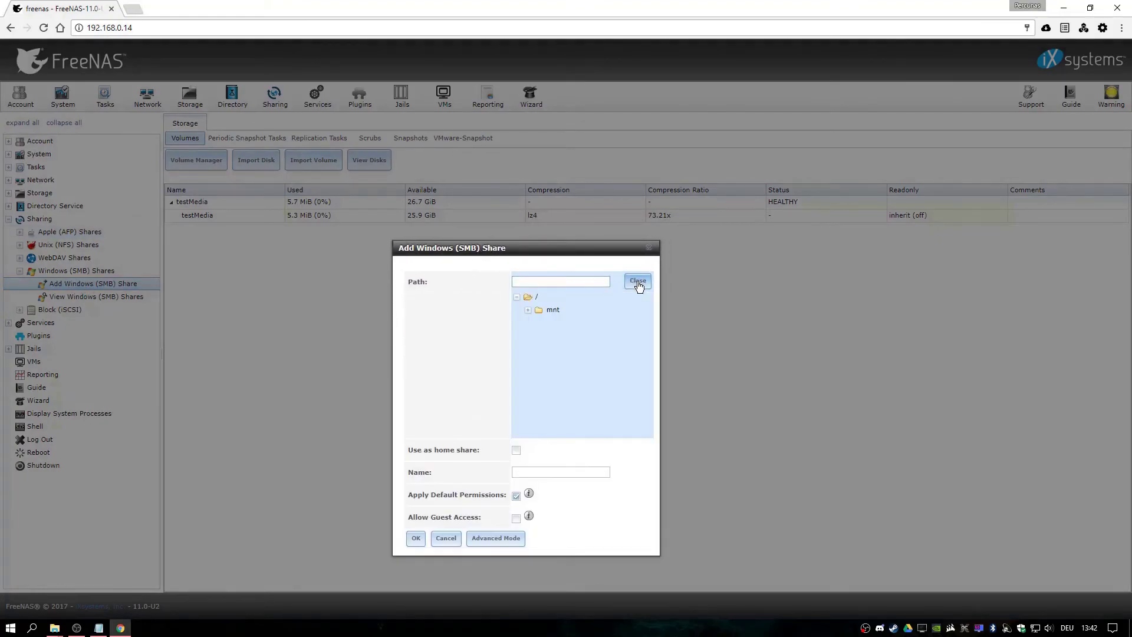
left_click(527, 310)
left_click(566, 323)
left_click(543, 472)
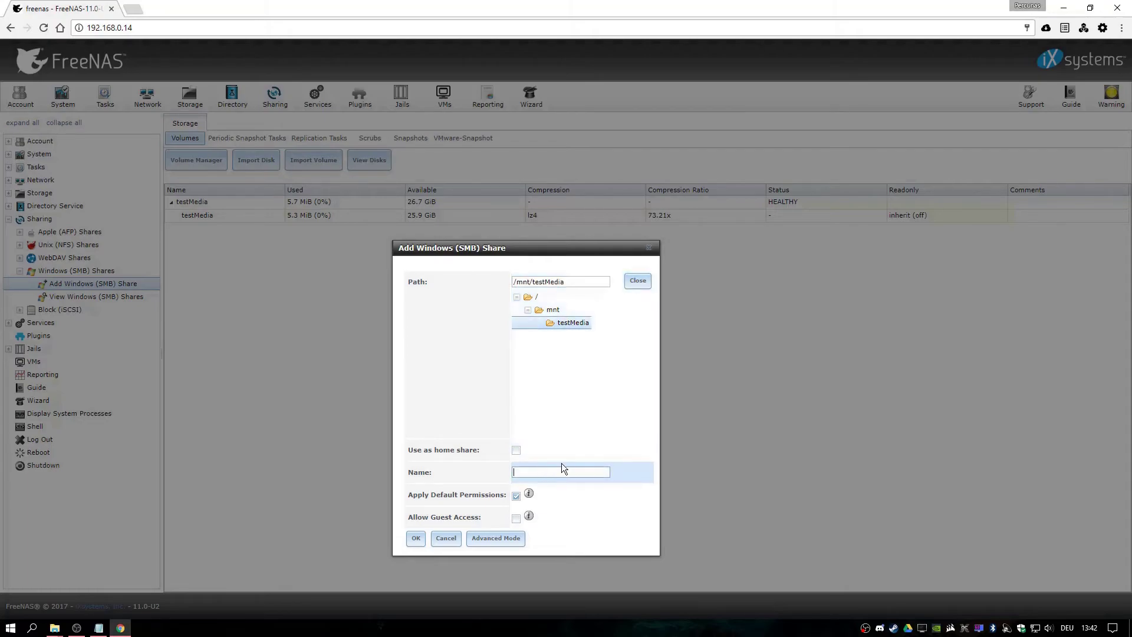
type("testMediashare")
left_click(516, 518)
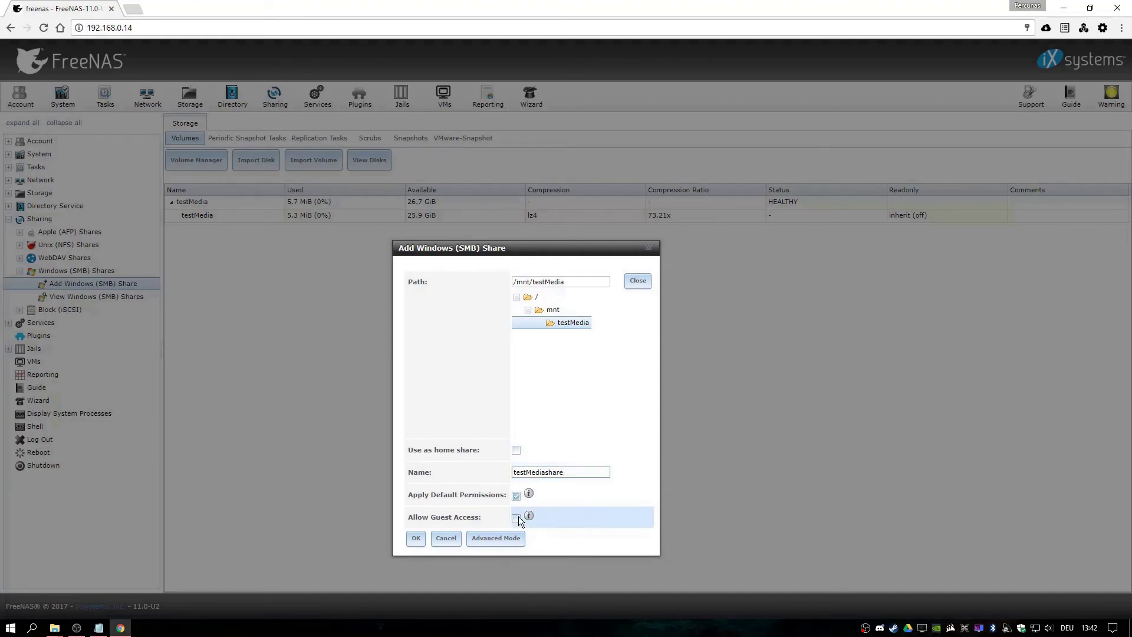
left_click(416, 538)
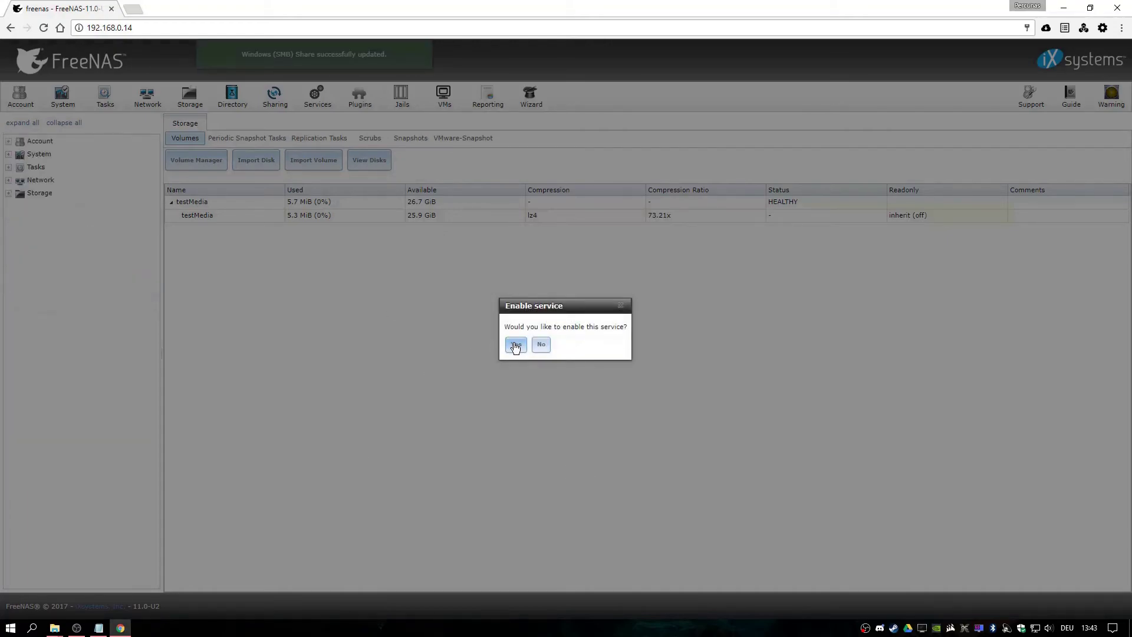
left_click(515, 346)
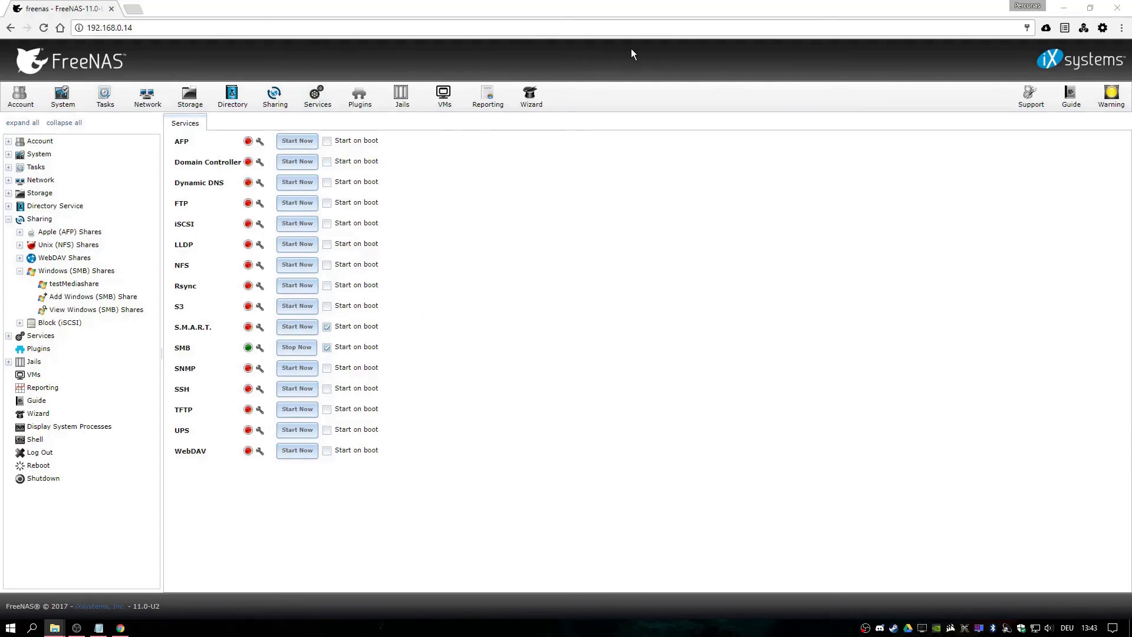
Open testMediashare on TESTNAS in Explorer and paste Deadpool.mp4 into it
left_click(1063, 8)
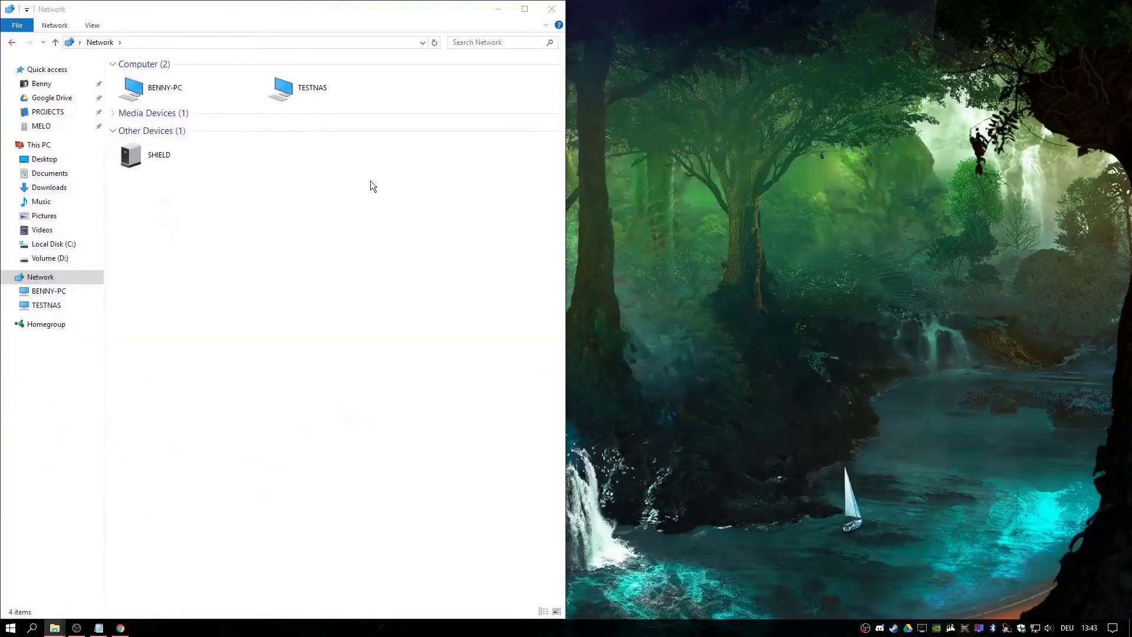
left_click(304, 88)
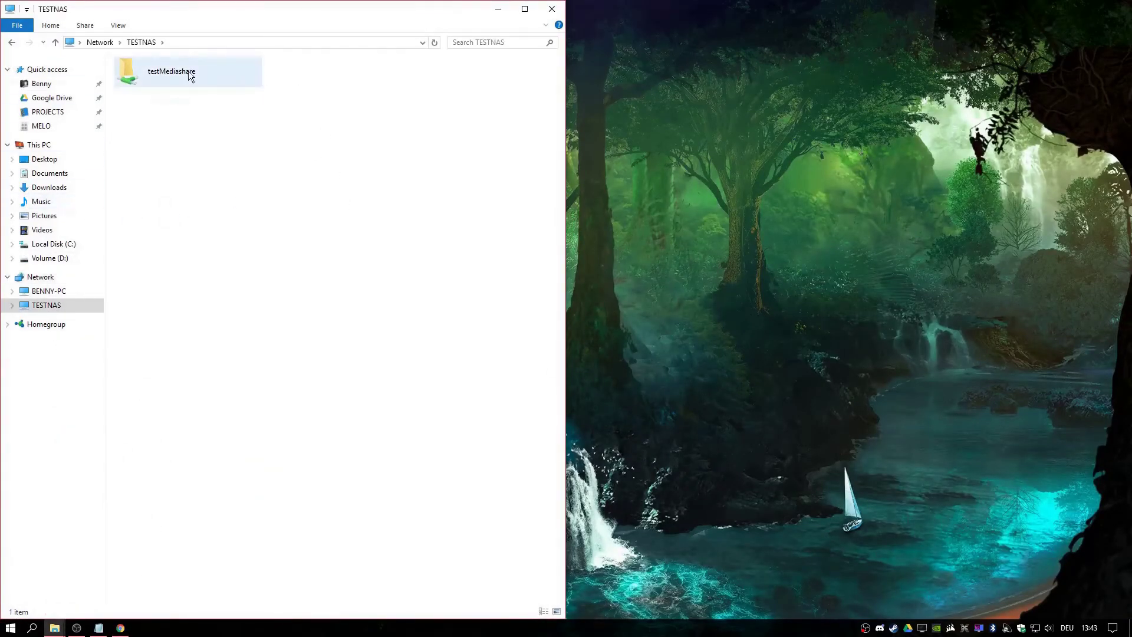
double_click(187, 74)
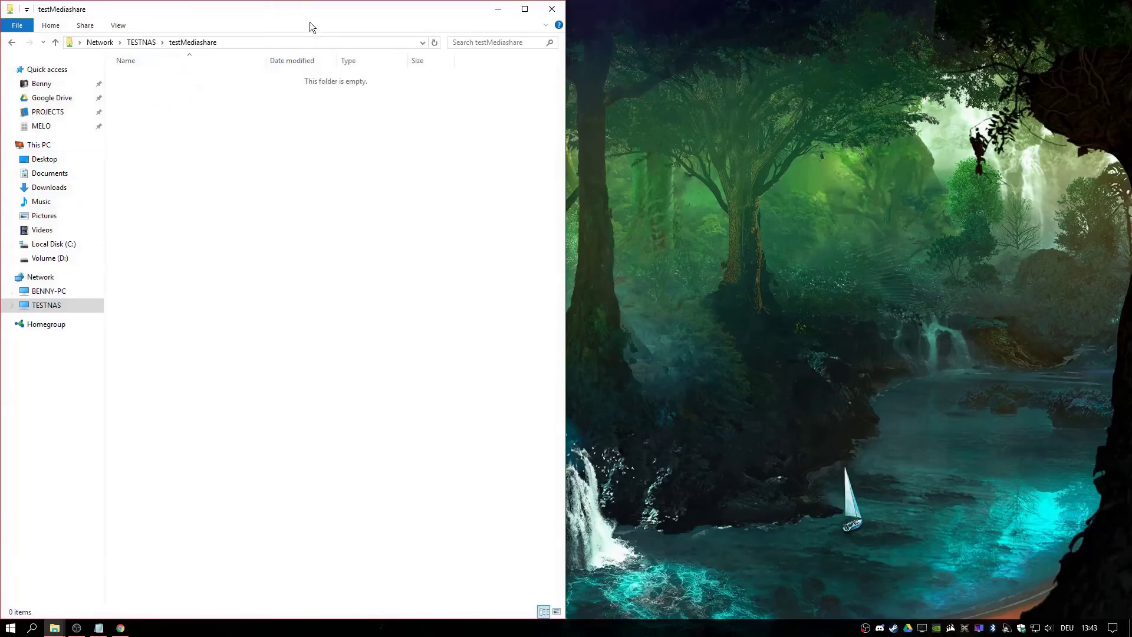
left_click_drag(309, 22, 531, 38)
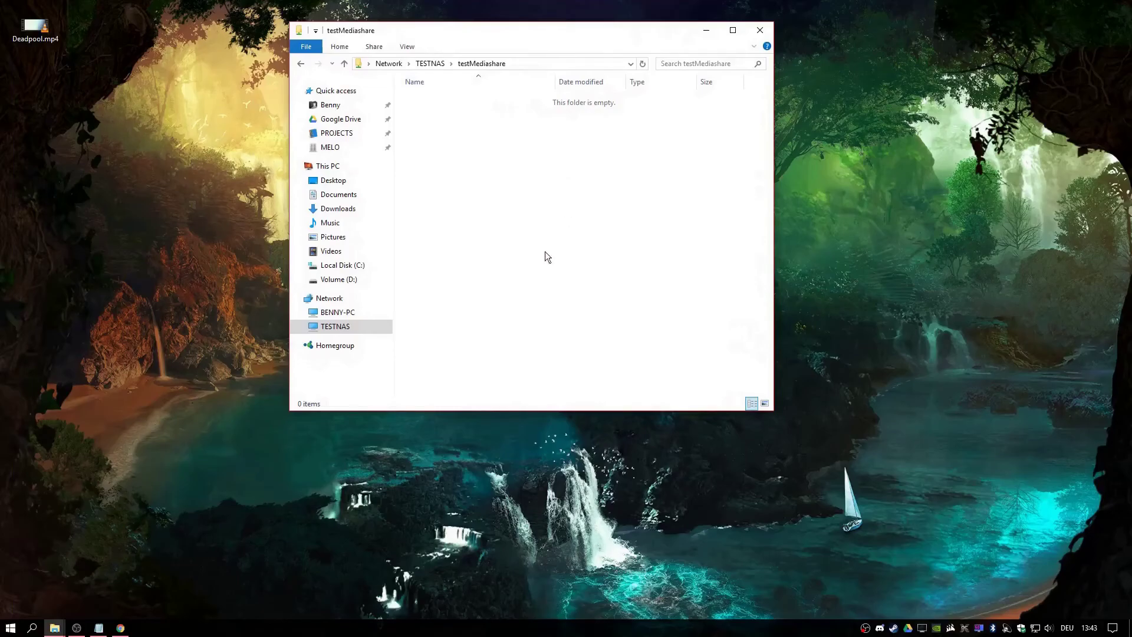
key("ctrl+v")
left_click_drag(600, 156, 668, 162)
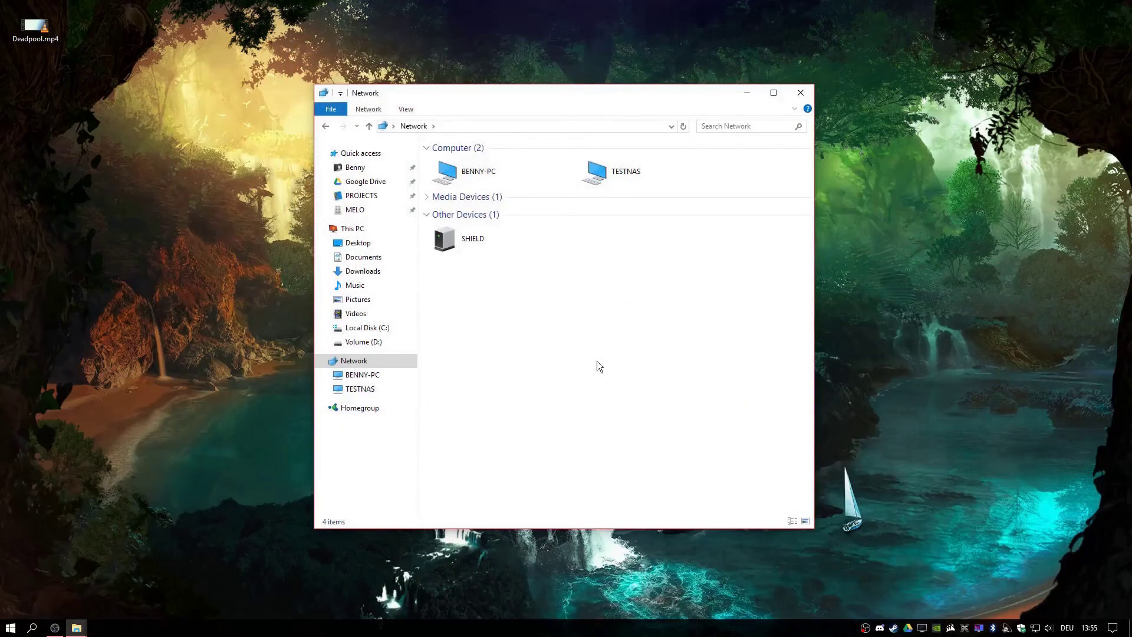
Open the NAS by its address \\192.168.0.14 from the location bar
left_click(475, 125)
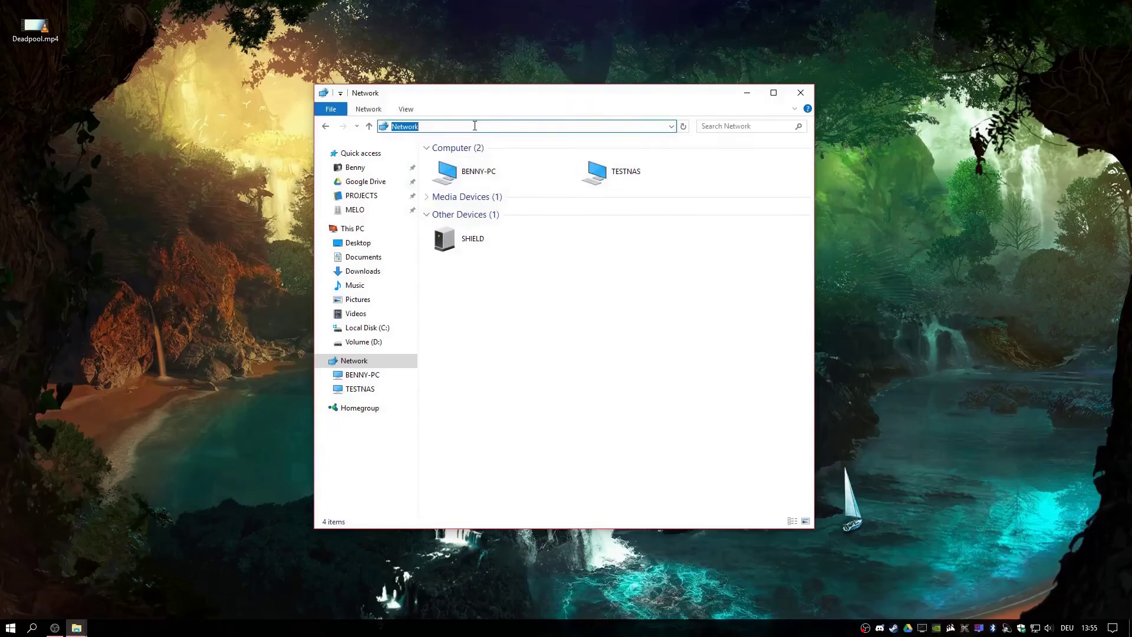
type("\\\\")
key("Down")
key("Return")
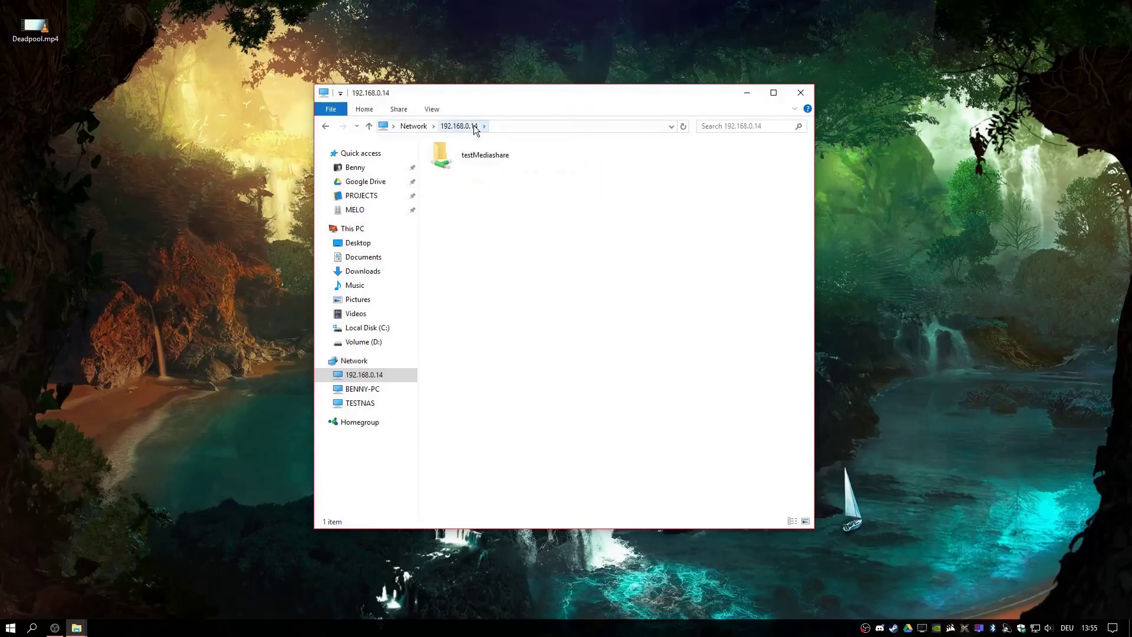